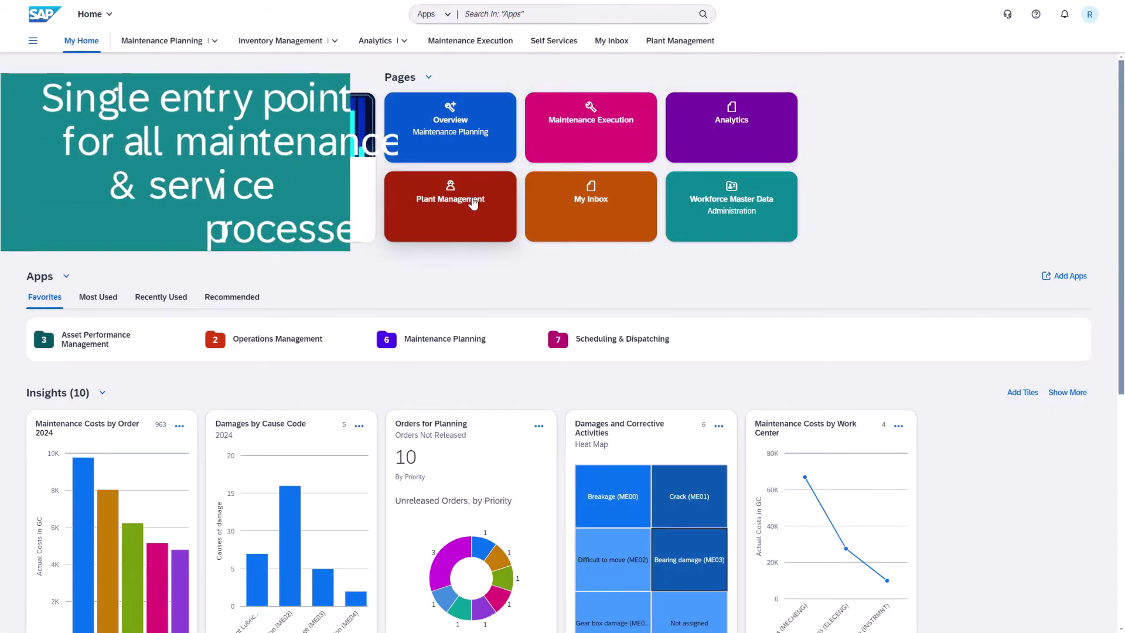
scroll(1054, 218, "down", 1)
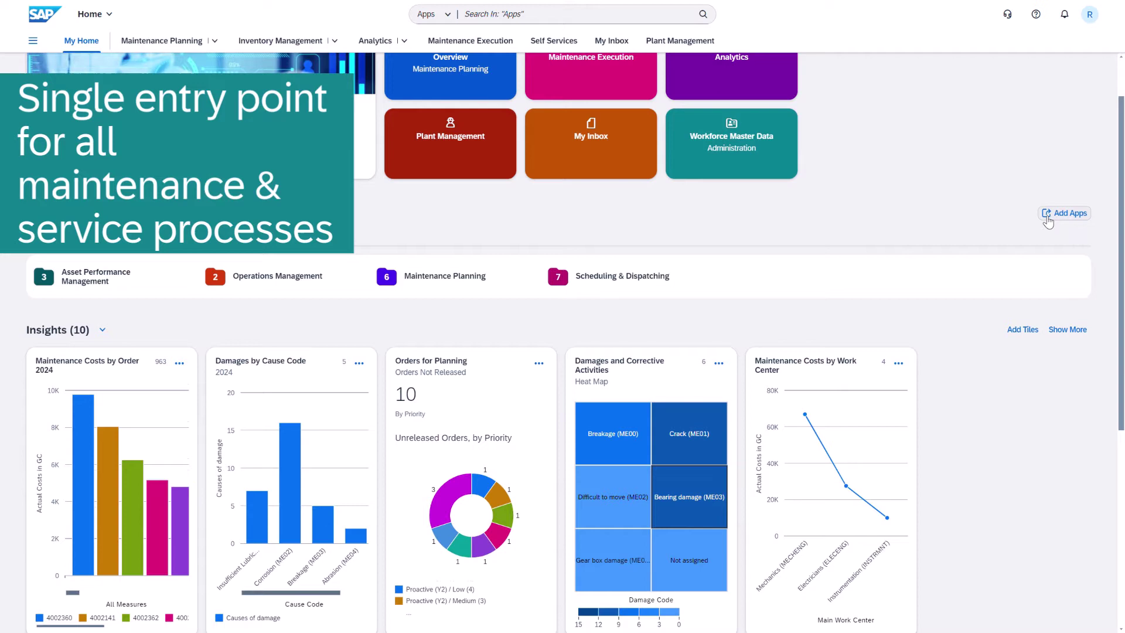
scroll(1048, 214, "down", 1)
scroll(1046, 220, "down", 1)
scroll(1040, 224, "down", 1)
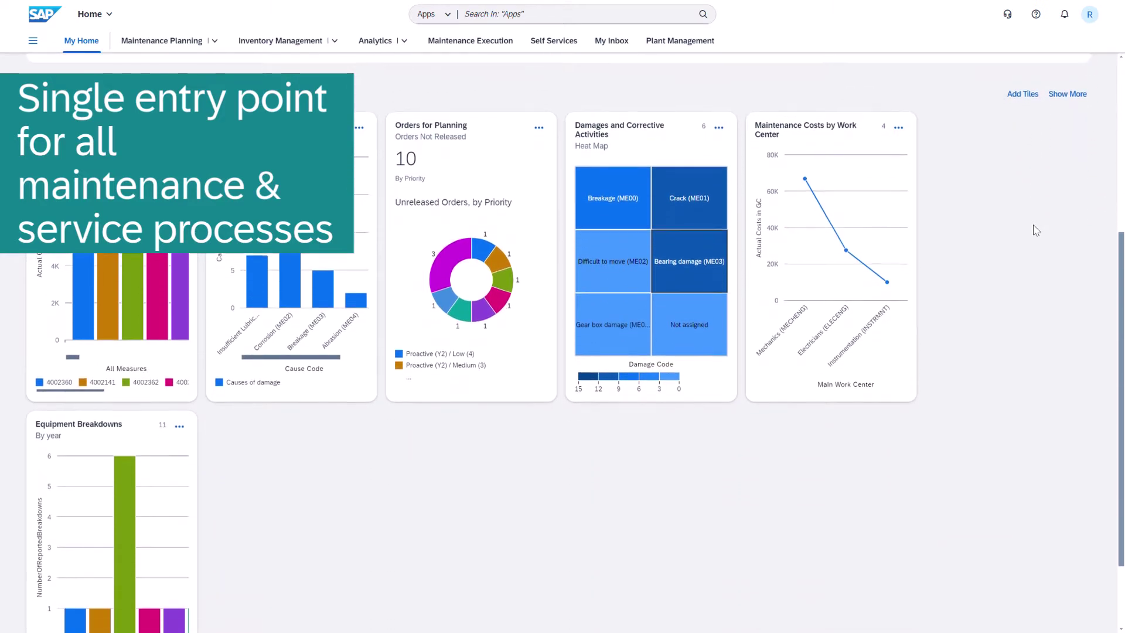
scroll(1032, 229, "down", 1)
scroll(1032, 229, "up", 1)
scroll(1045, 215, "up", 1)
- Expand and collapse Insights, then launch Tactical Maintenance Planning from the Maintenance Planning group
left_click(1065, 164)
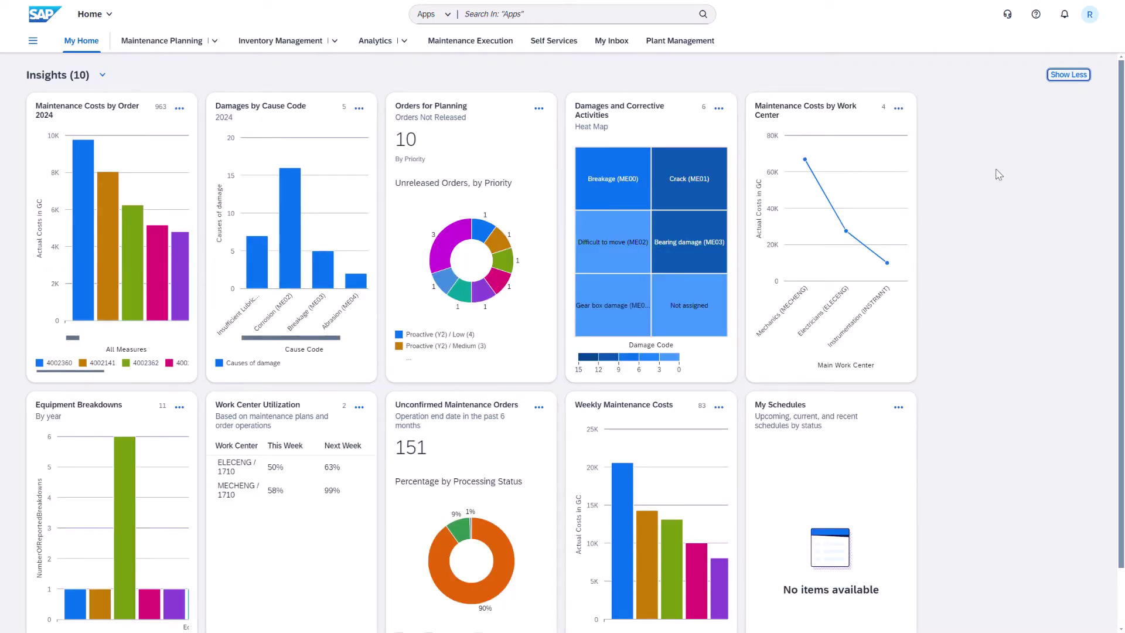
left_click(1063, 76)
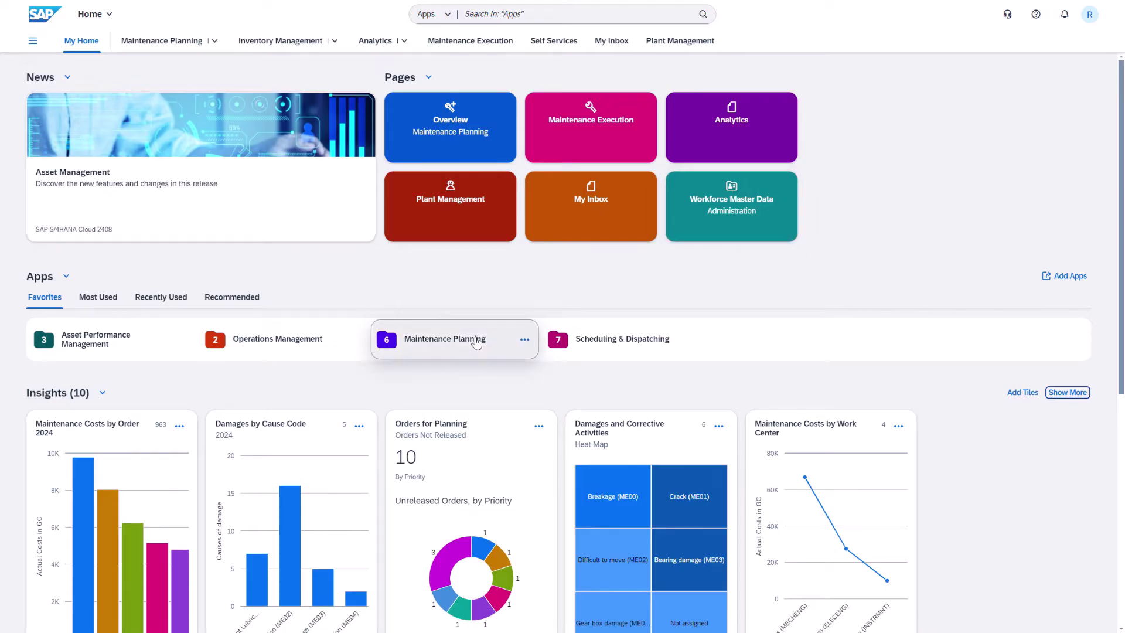
left_click(466, 340)
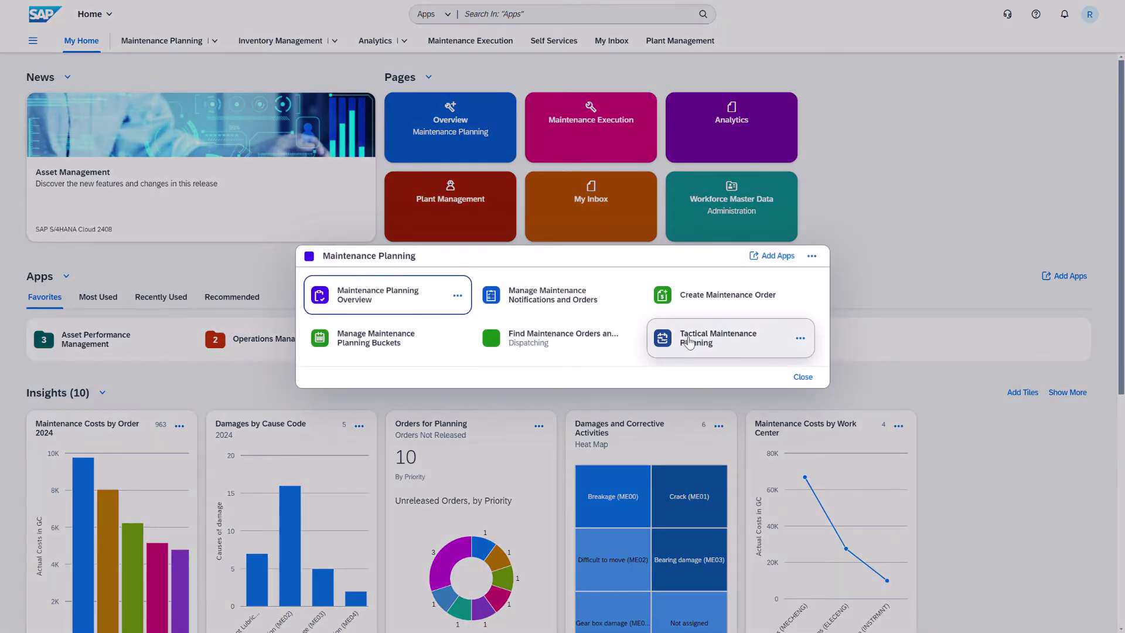
left_click(689, 343)
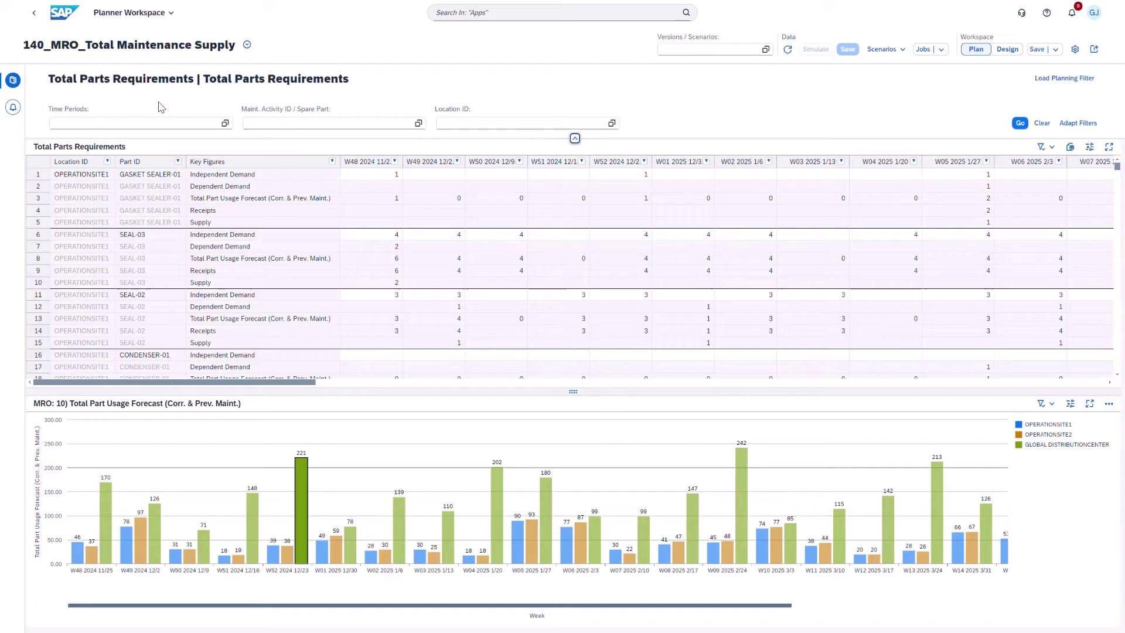
- Open and cancel the Time Periods value help, then collapse the filter bar
left_click(225, 123)
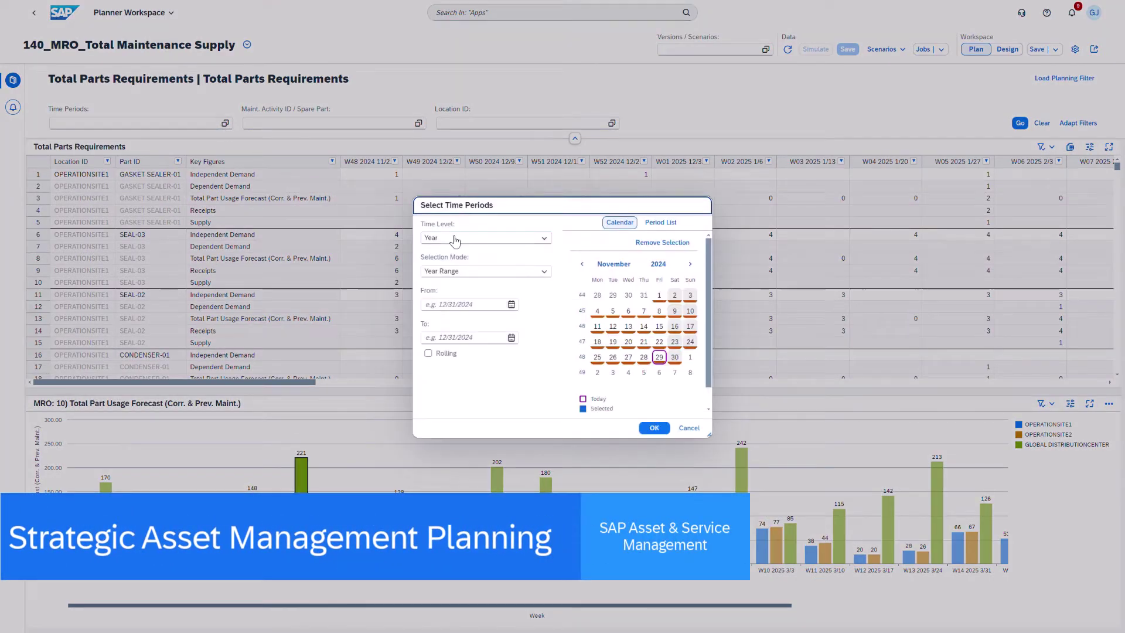
left_click(689, 427)
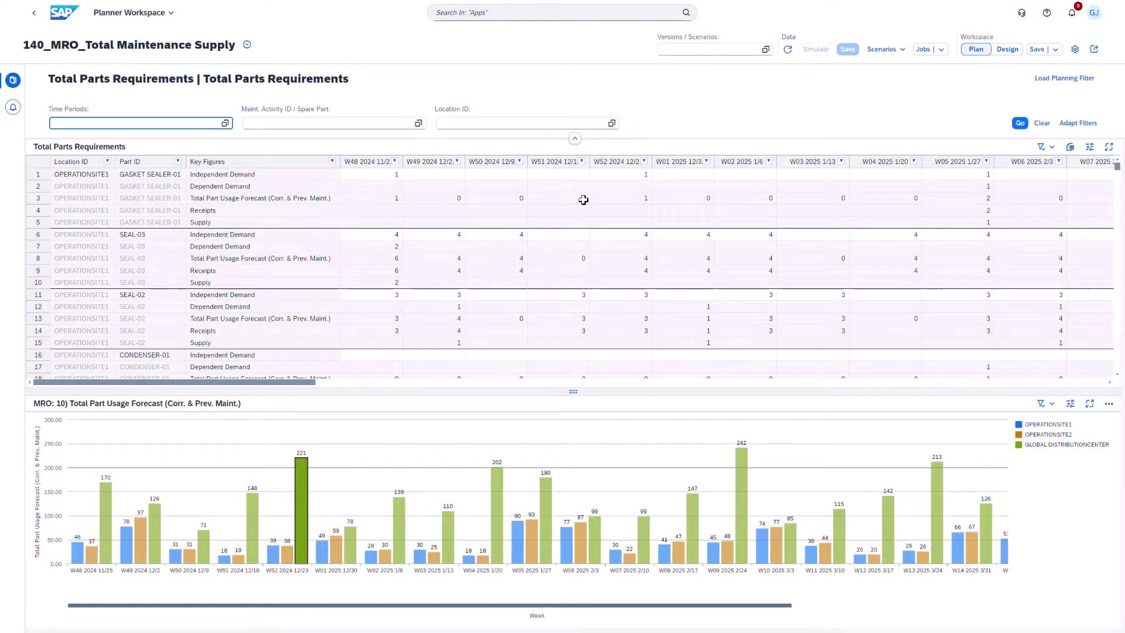
left_click(574, 139)
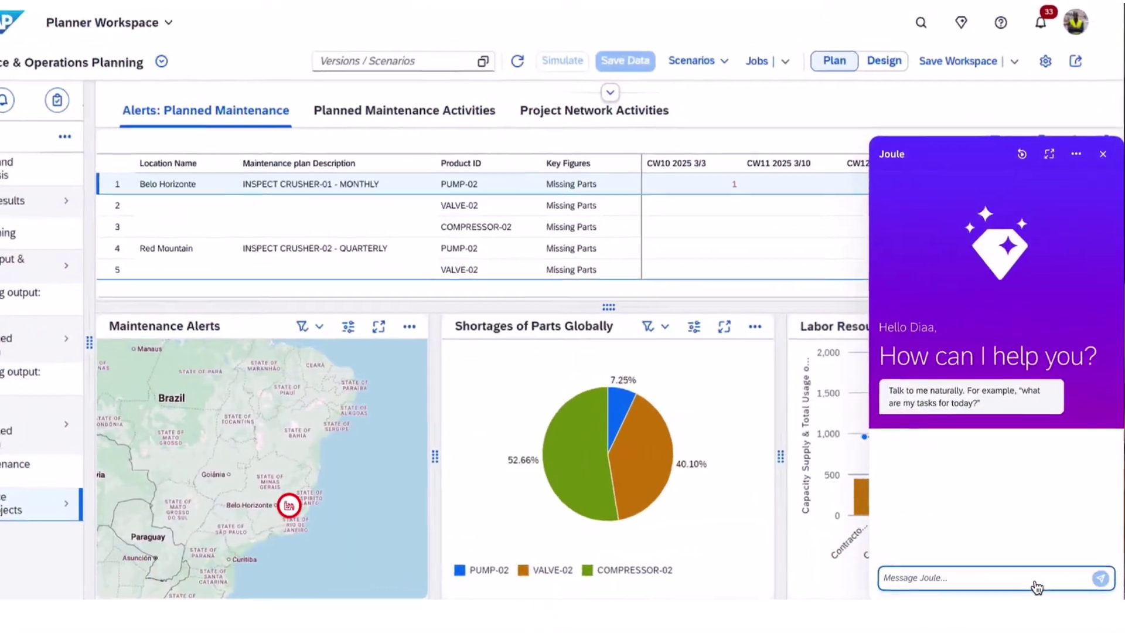
type("Show me missing pa")
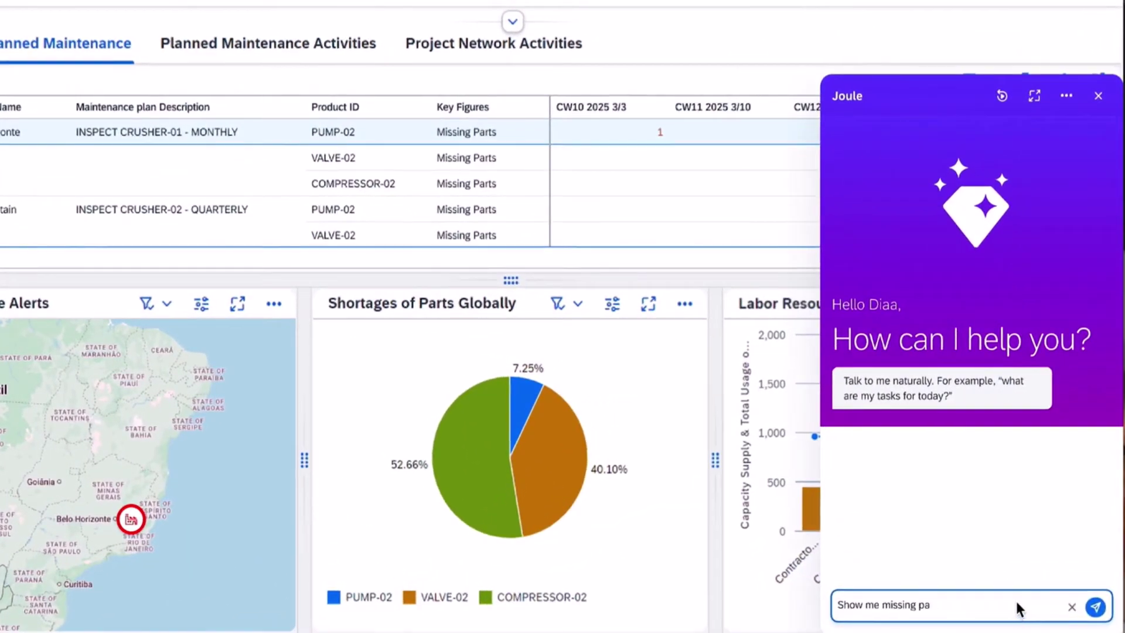
type("rts alerts that are impacting u")
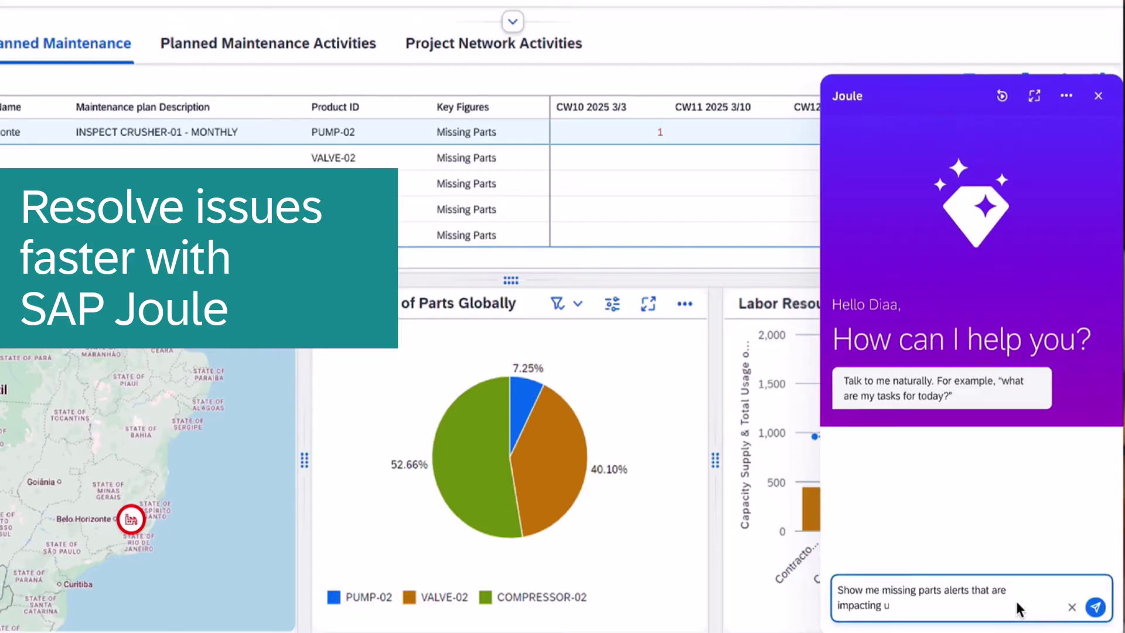
type("pcoming planned maintenance")
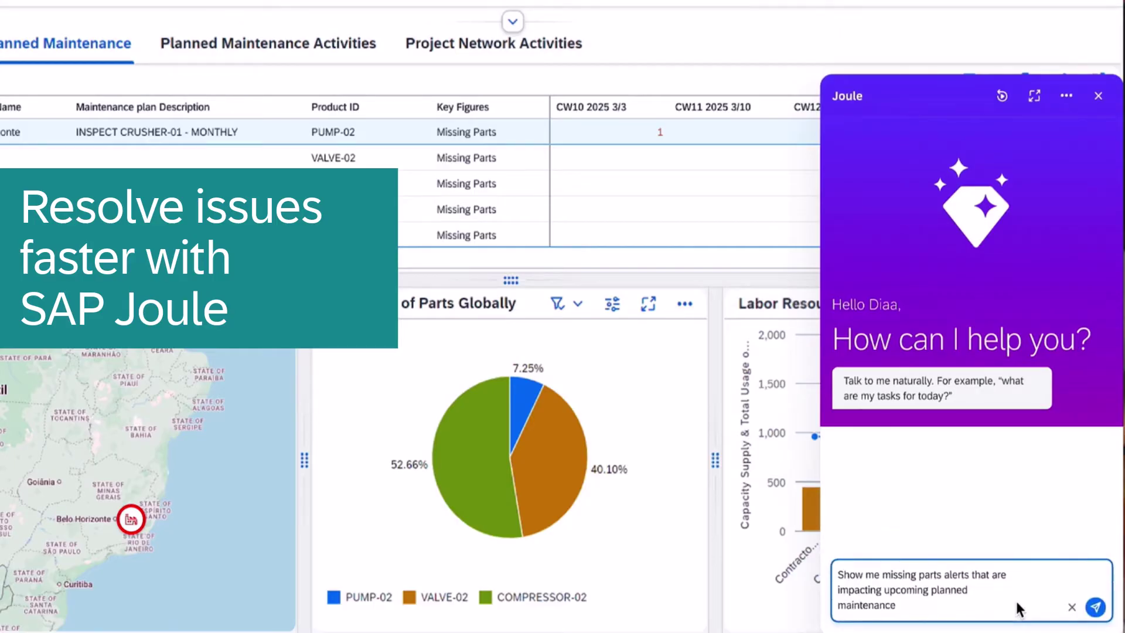
- Send Joule the missing-parts alerts question, then the follow-up about the second alert's shortage
left_click(1095, 607)
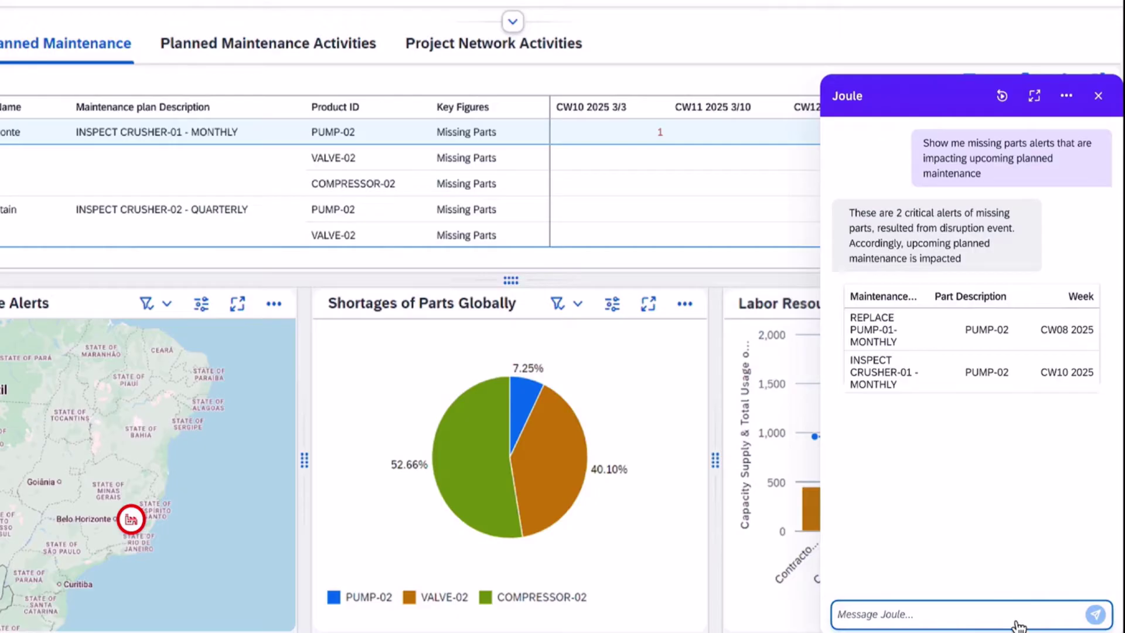
type("How many parts are w")
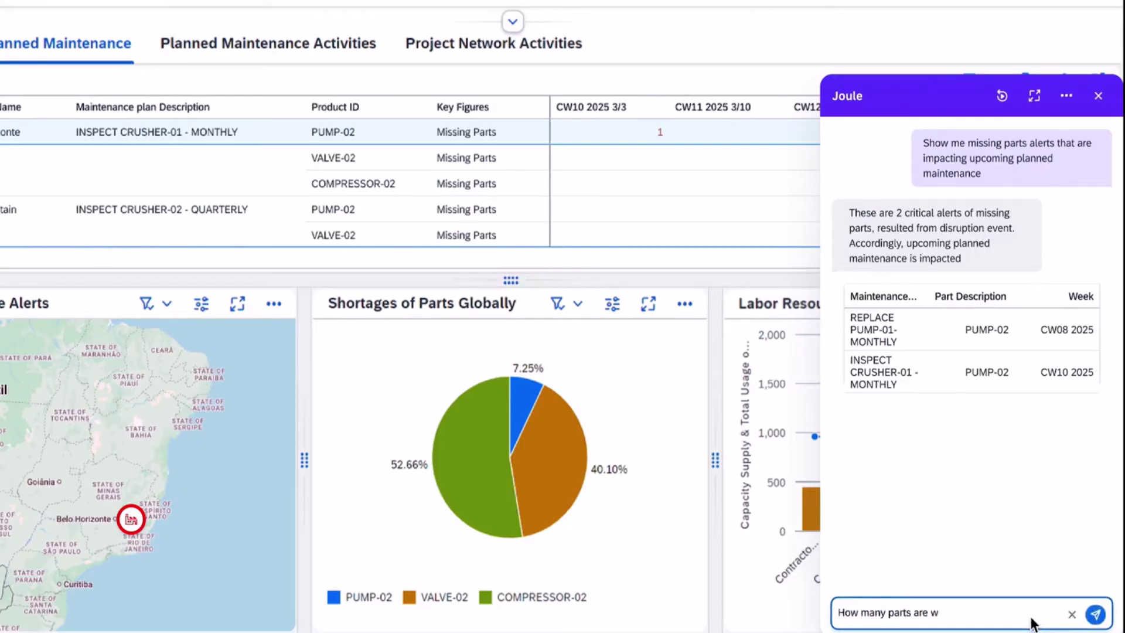
type("e missing for the second alert")
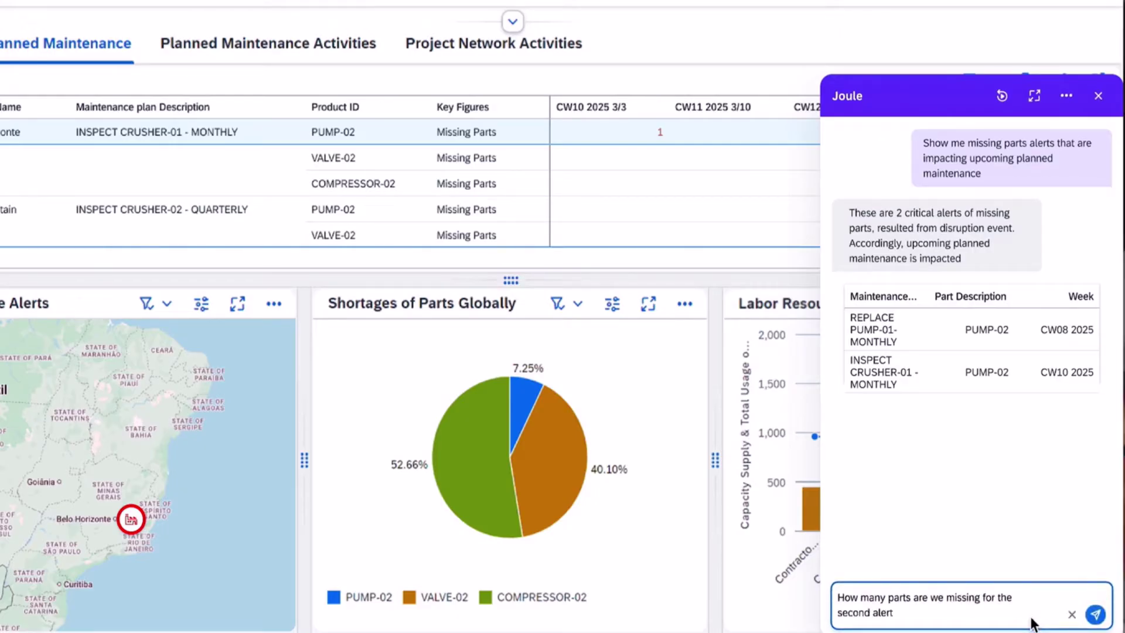
left_click(1095, 614)
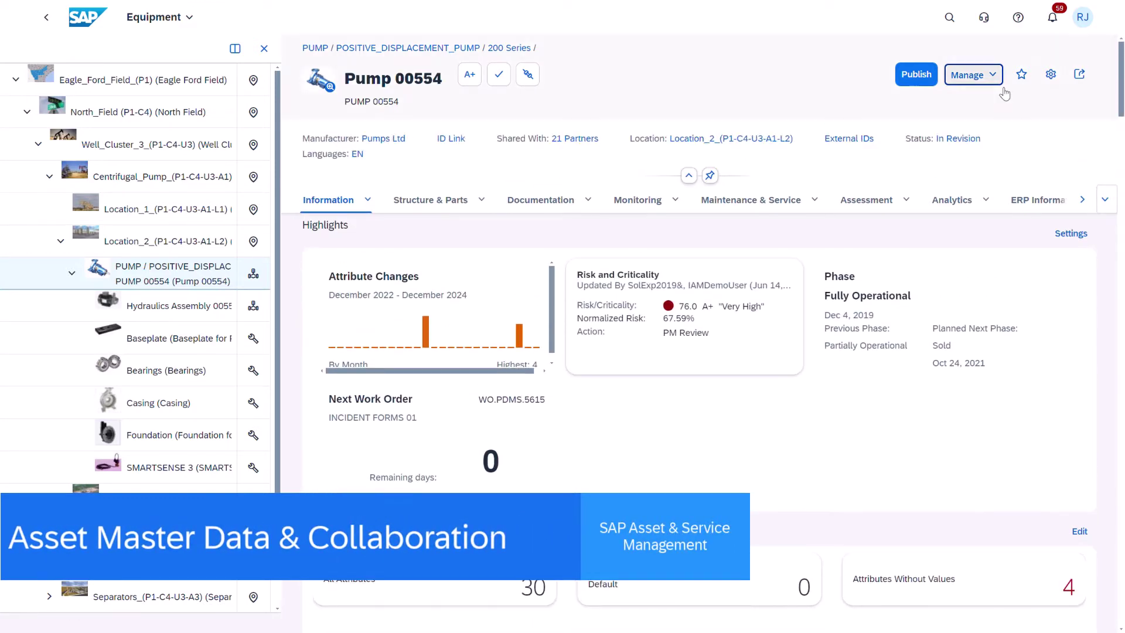
- Review the sharing settings of Pump 00554 and its work order, closing both unchanged
left_click(999, 84)
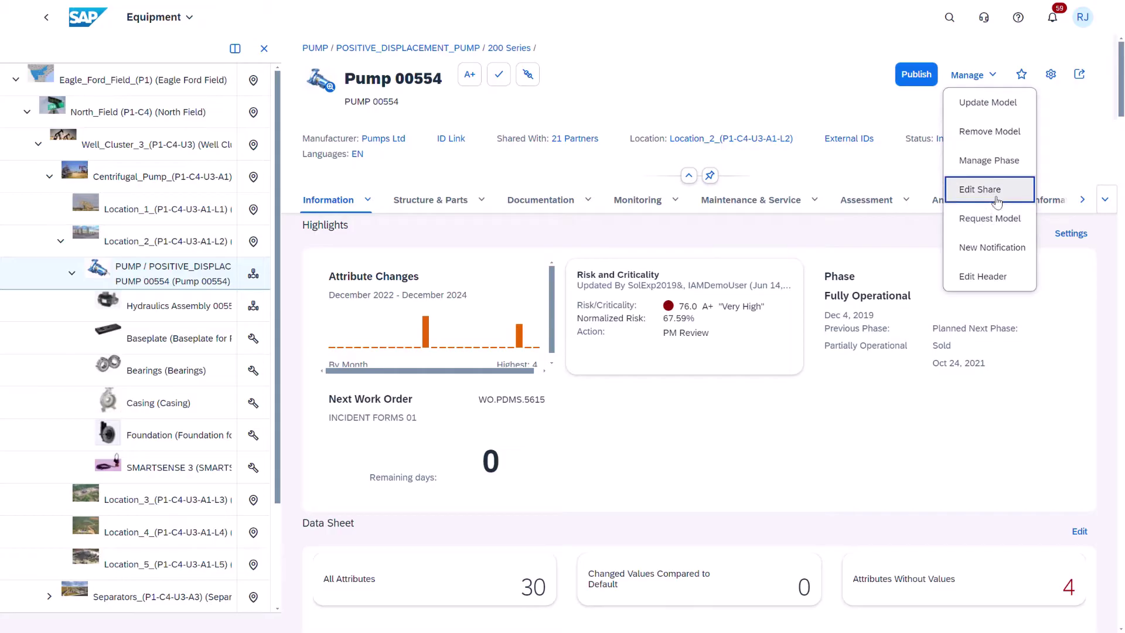
left_click(990, 190)
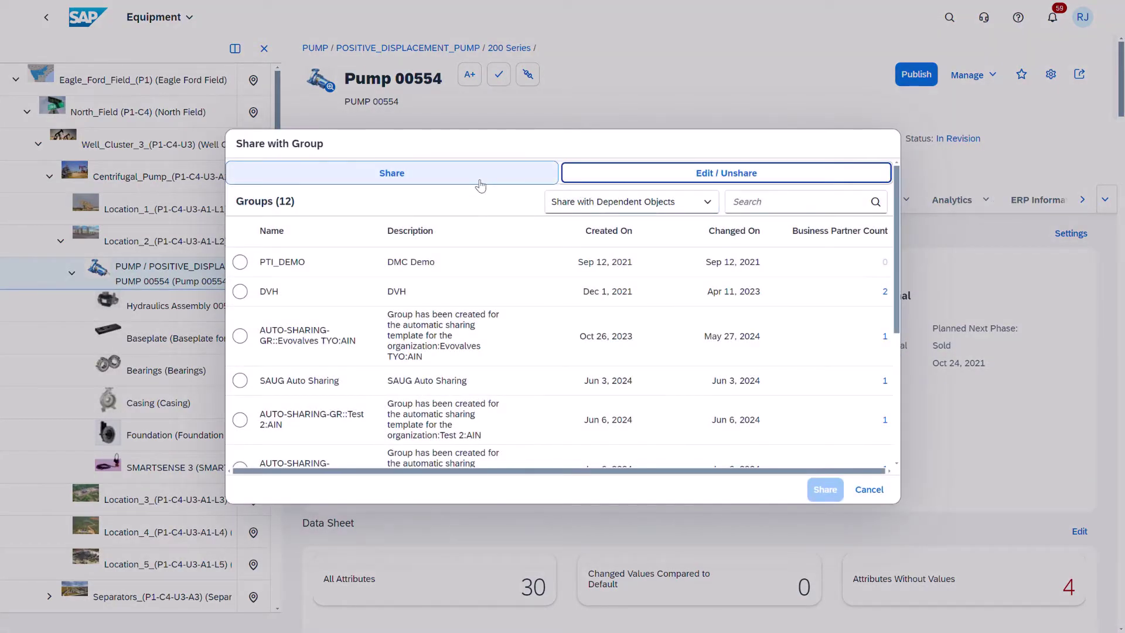
left_click(653, 181)
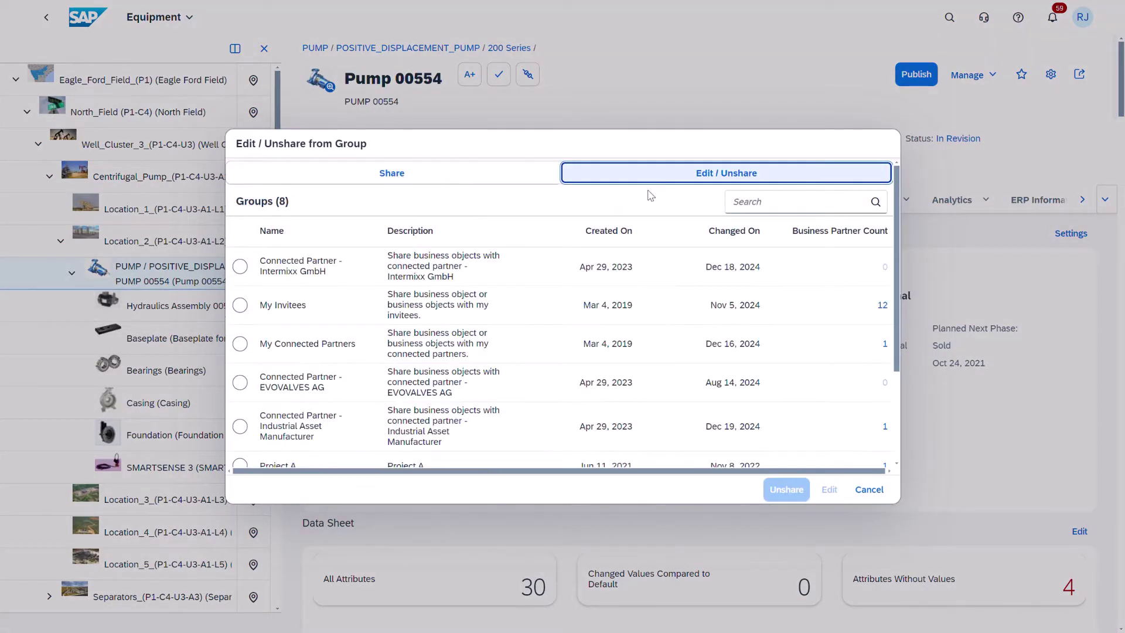
left_click(867, 489)
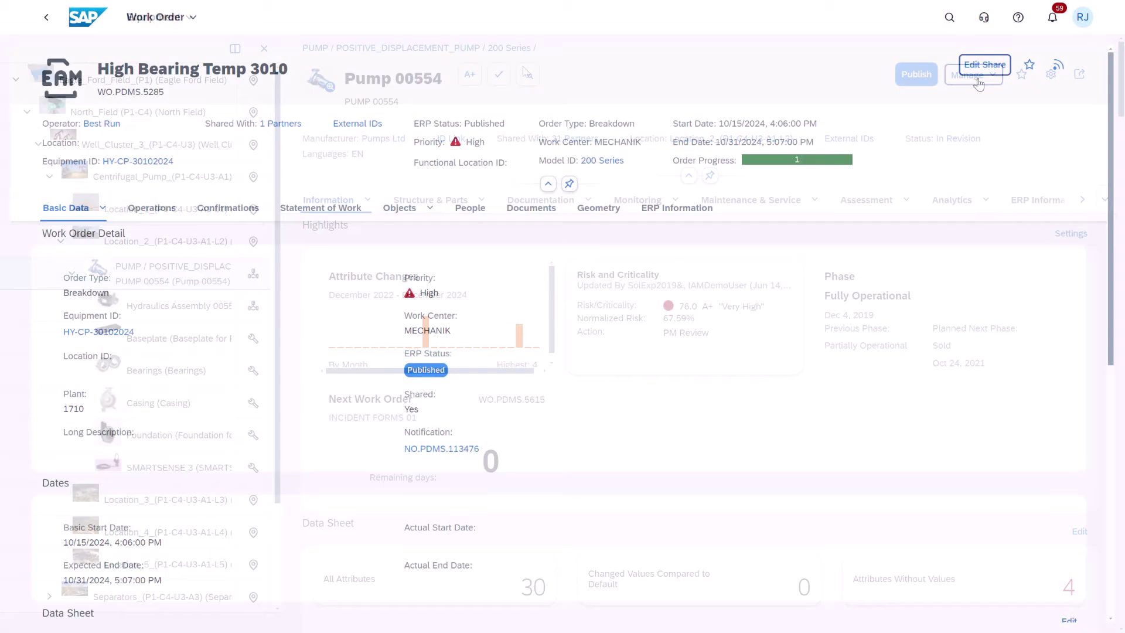
left_click(986, 63)
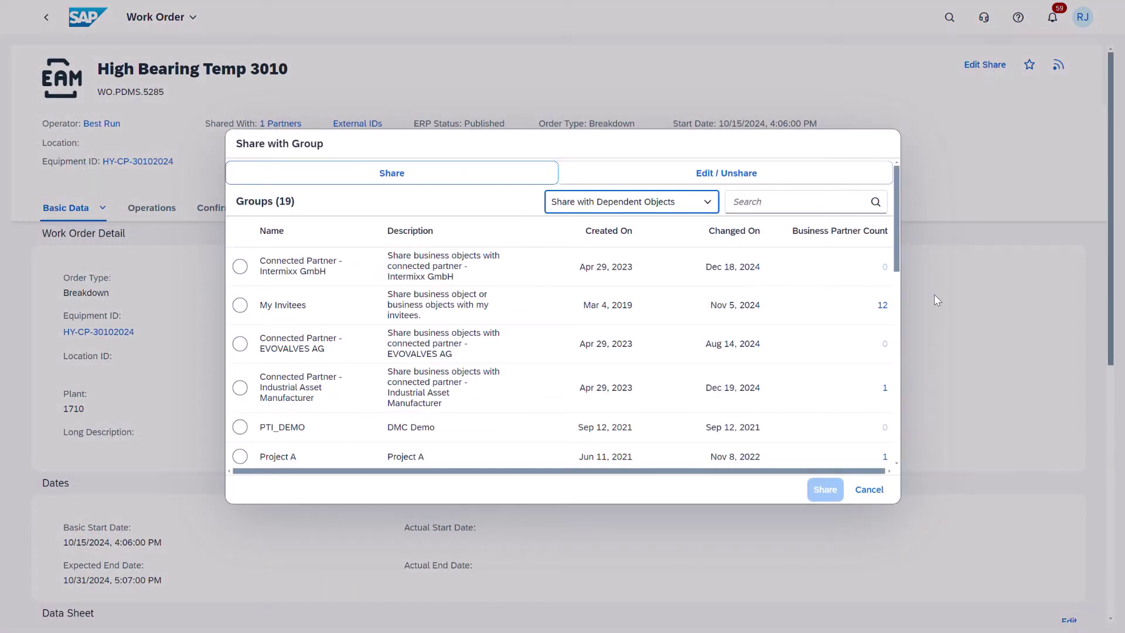
left_click(868, 489)
- Toggle the collaboration feed, then select the Day 2 confirmation and mark it complete
left_click(1060, 65)
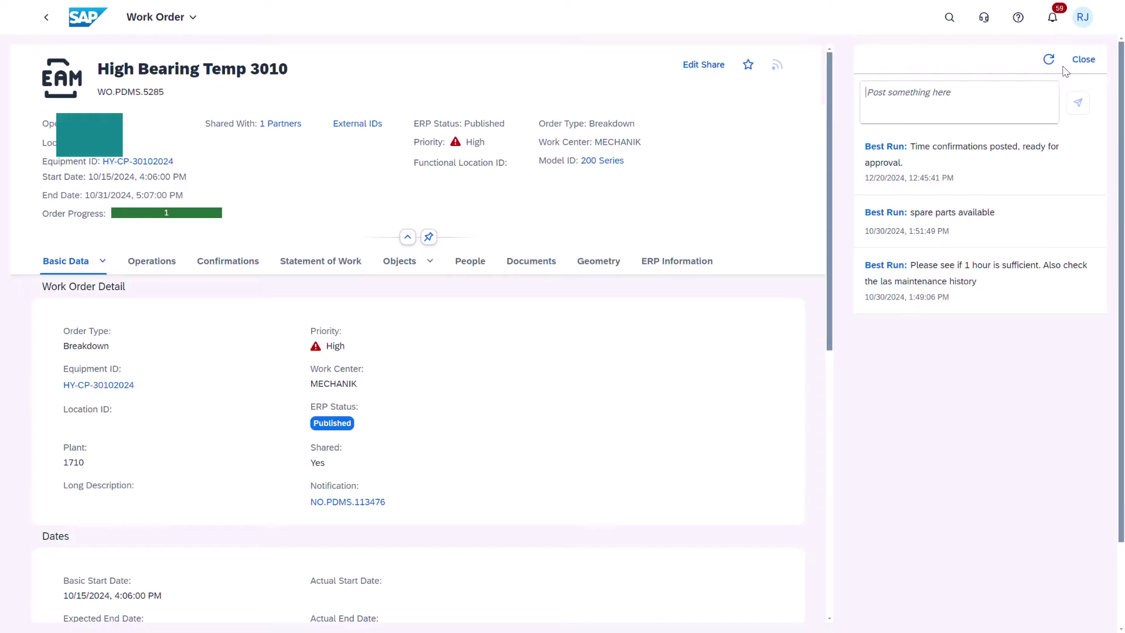
left_click(1084, 60)
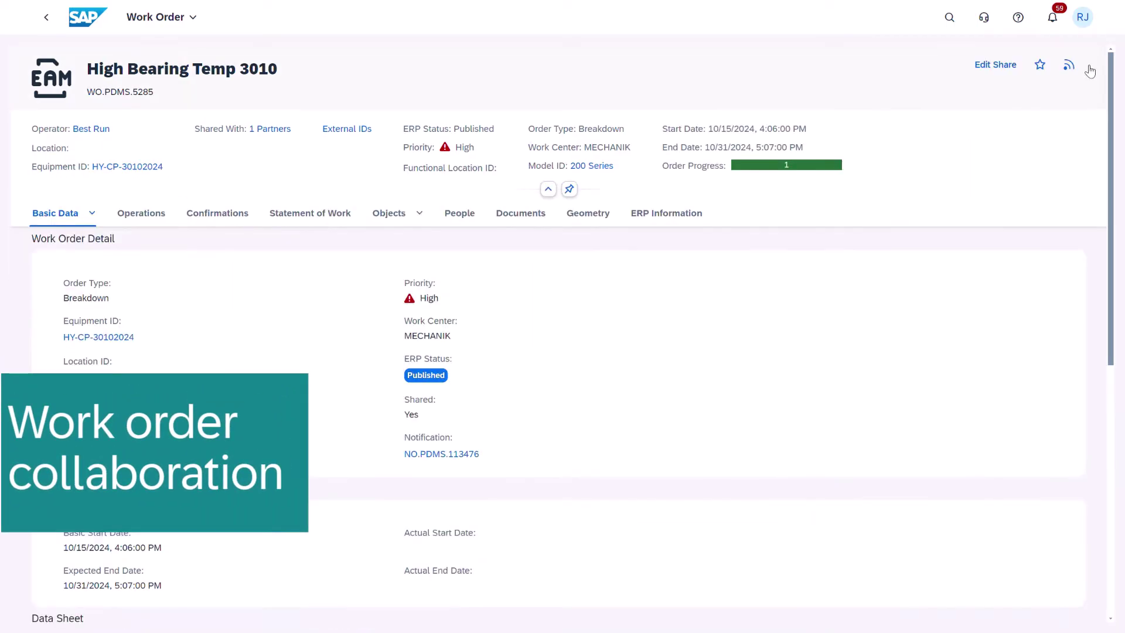
left_click(238, 211)
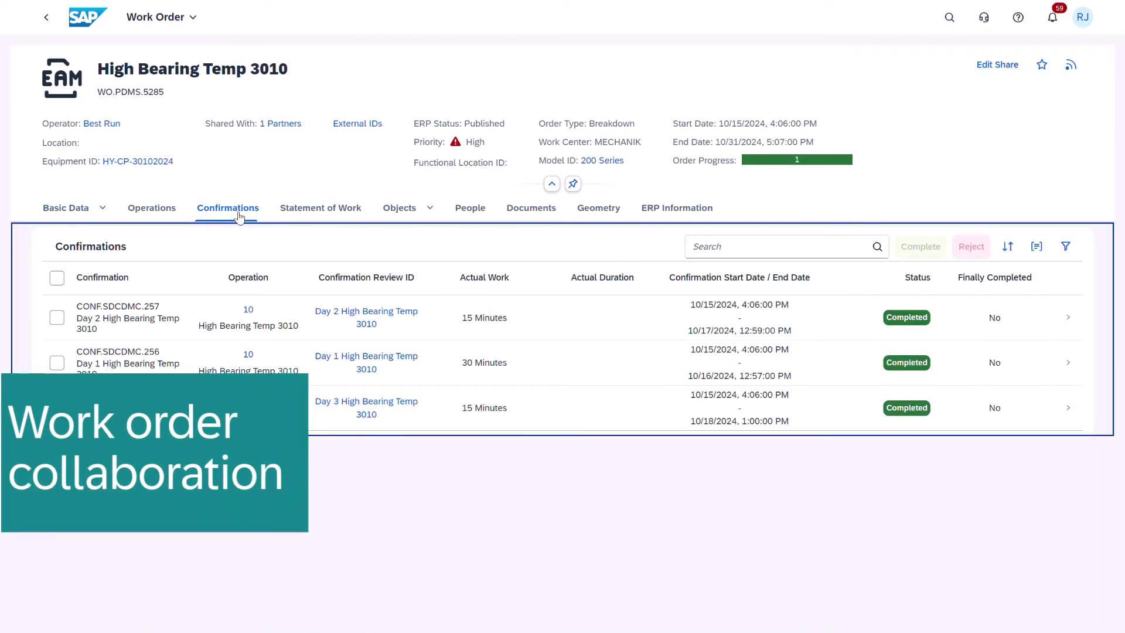
left_click(56, 317)
left_click(916, 251)
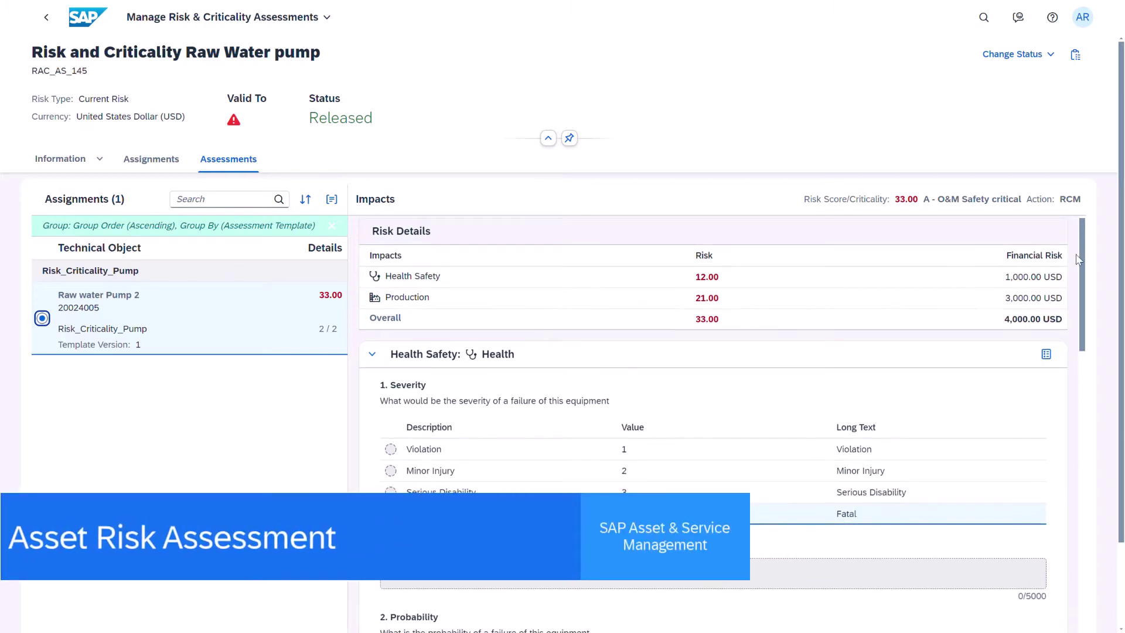
left_click_drag(1083, 252, 1093, 478)
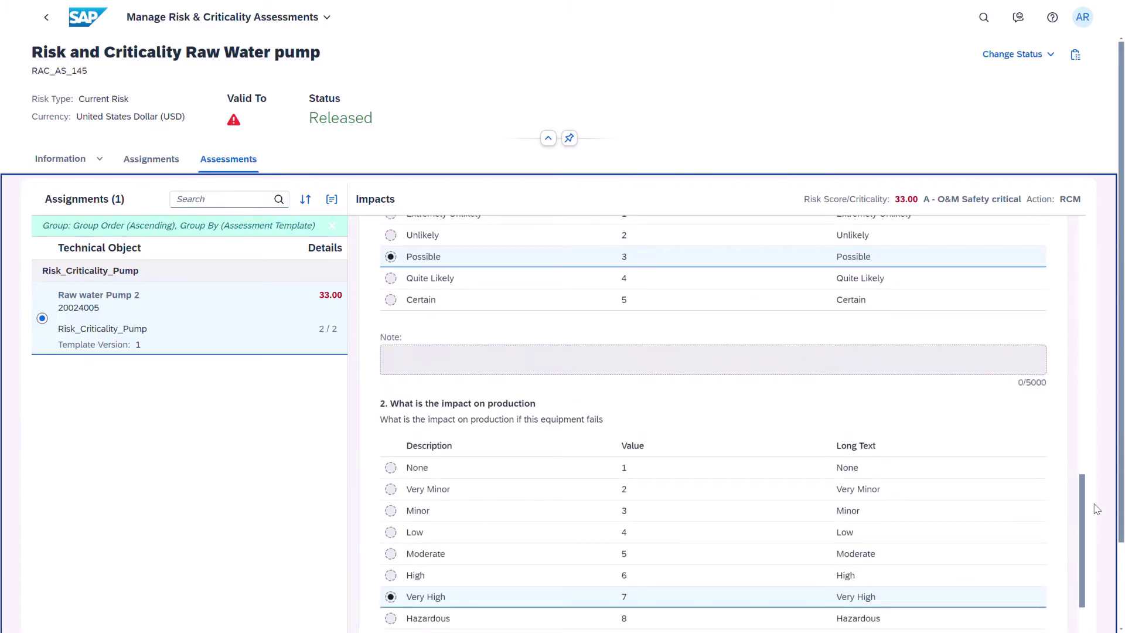
left_click_drag(1096, 509, 1099, 623)
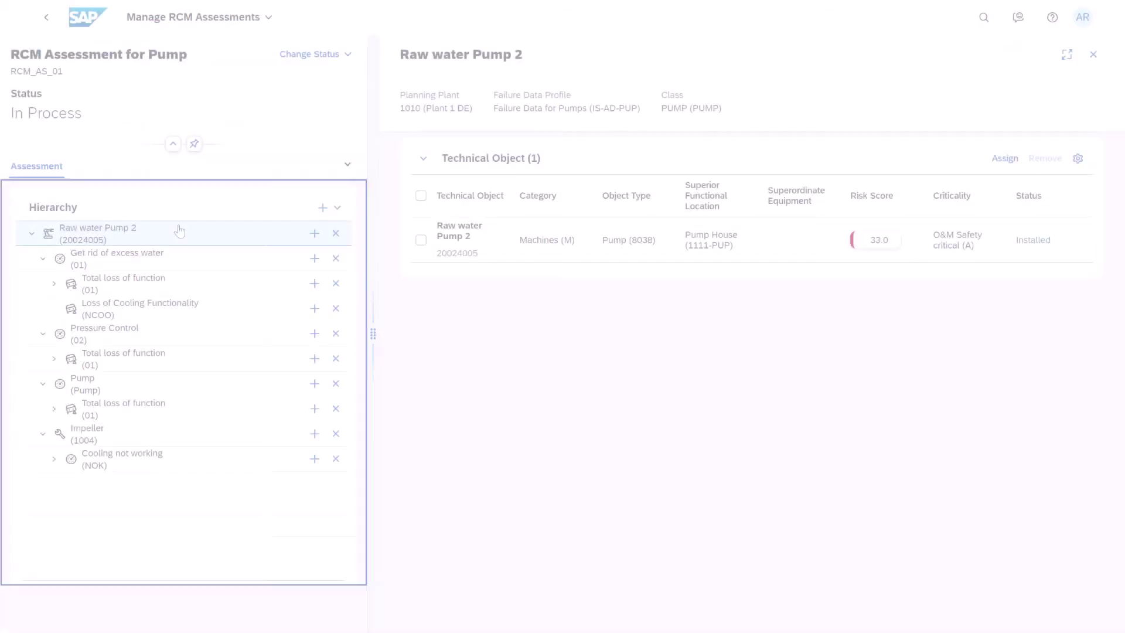
- Select Get rid of excess water, expand Total loss of function, and open Breakdown (BRD)
left_click(189, 263)
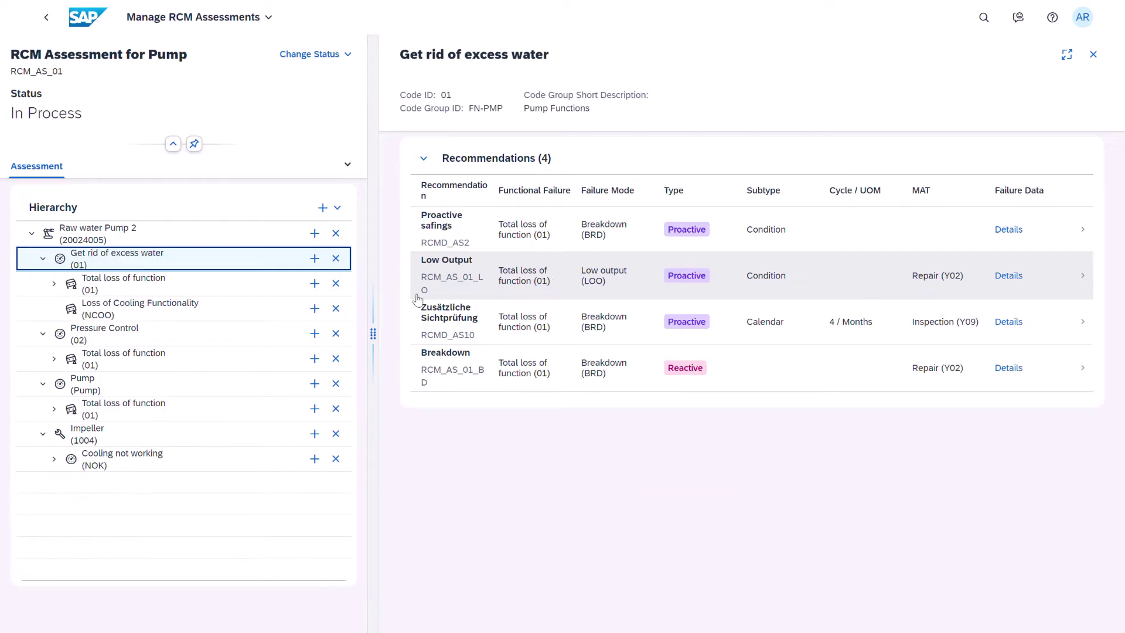
left_click(174, 283)
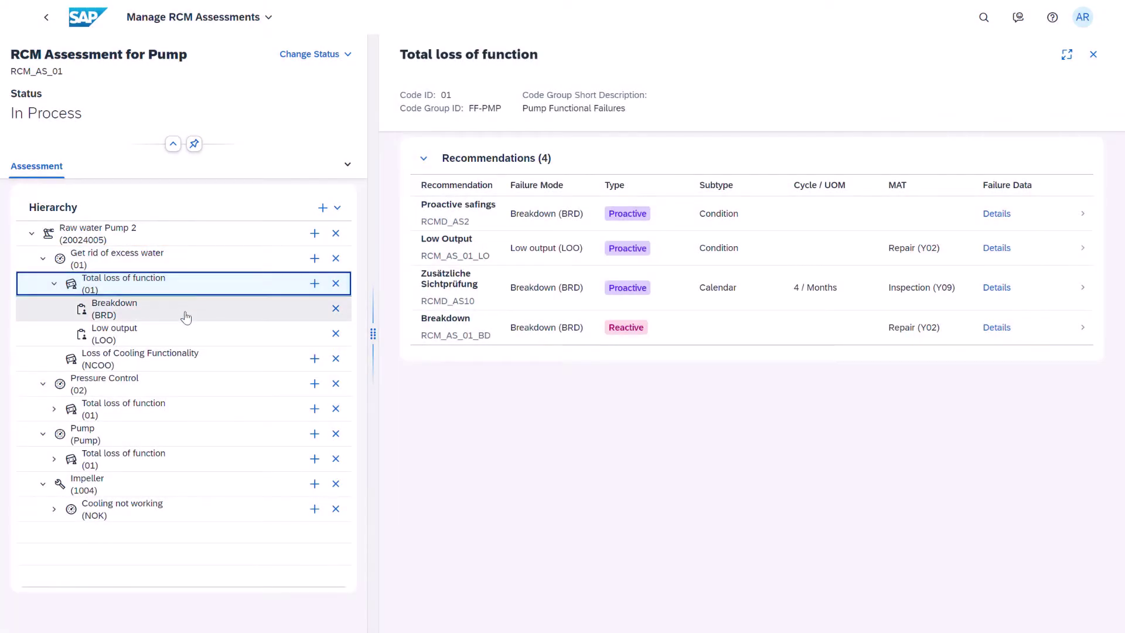
left_click(183, 312)
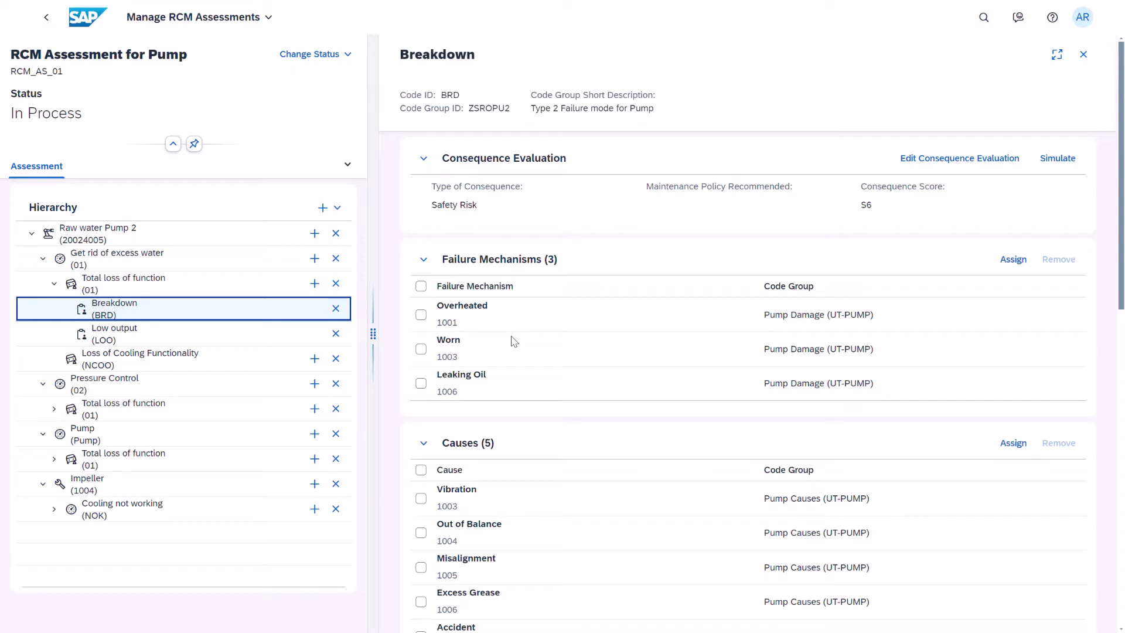
scroll(514, 341, "down", 1)
scroll(515, 341, "down", 1)
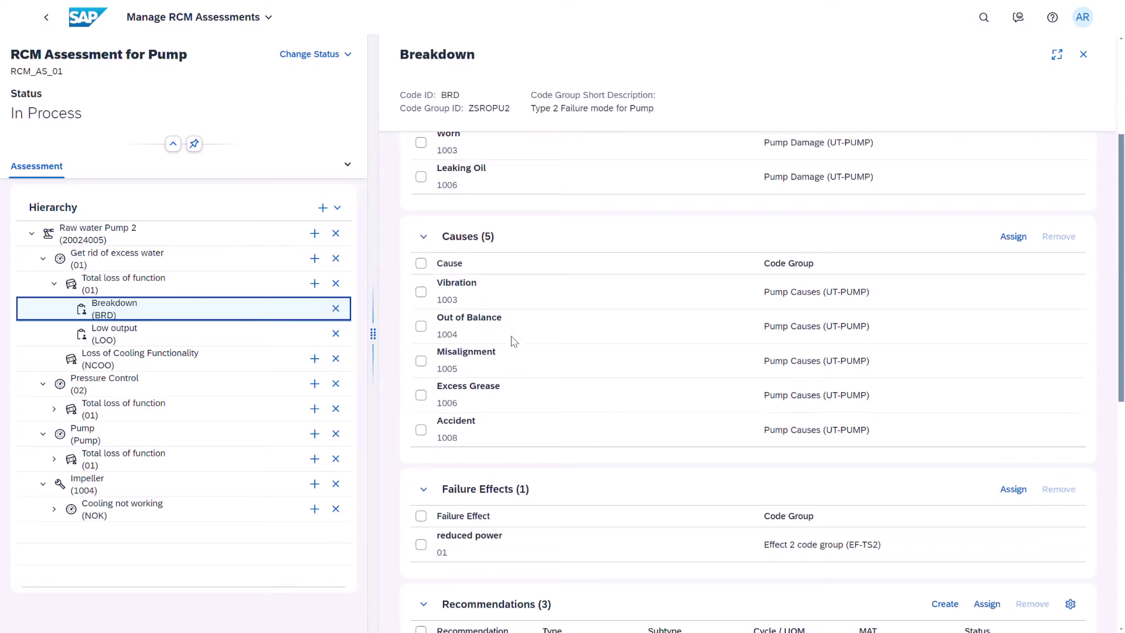
scroll(514, 341, "down", 1)
scroll(513, 341, "down", 1)
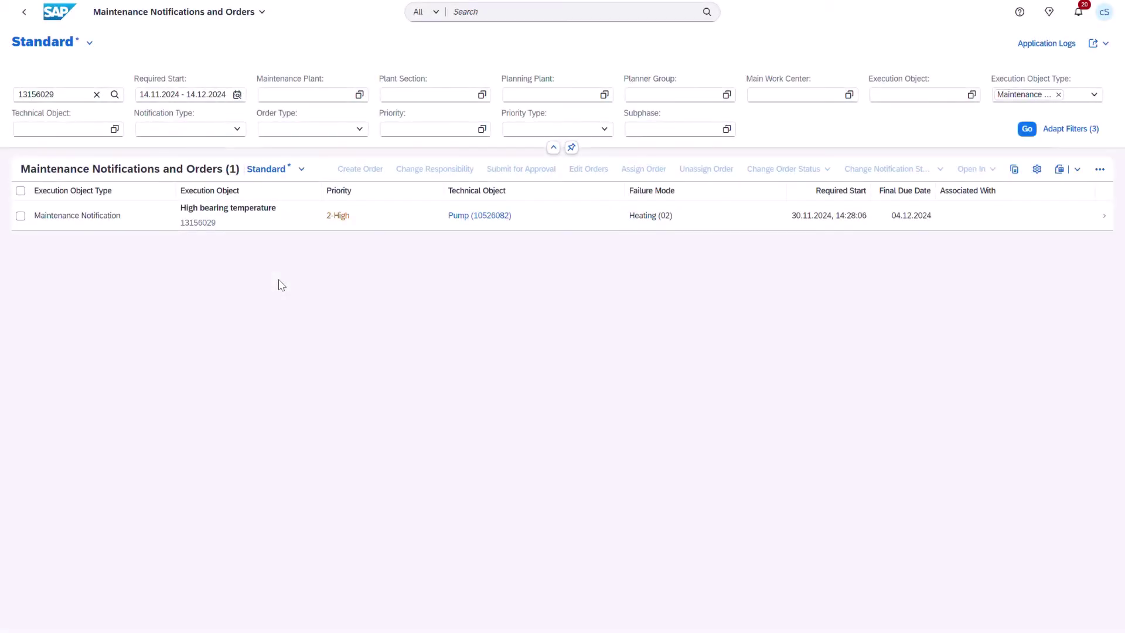
- Select the High bearing temperature notification and choose recommended order 4517493 as the copy source
left_click(19, 216)
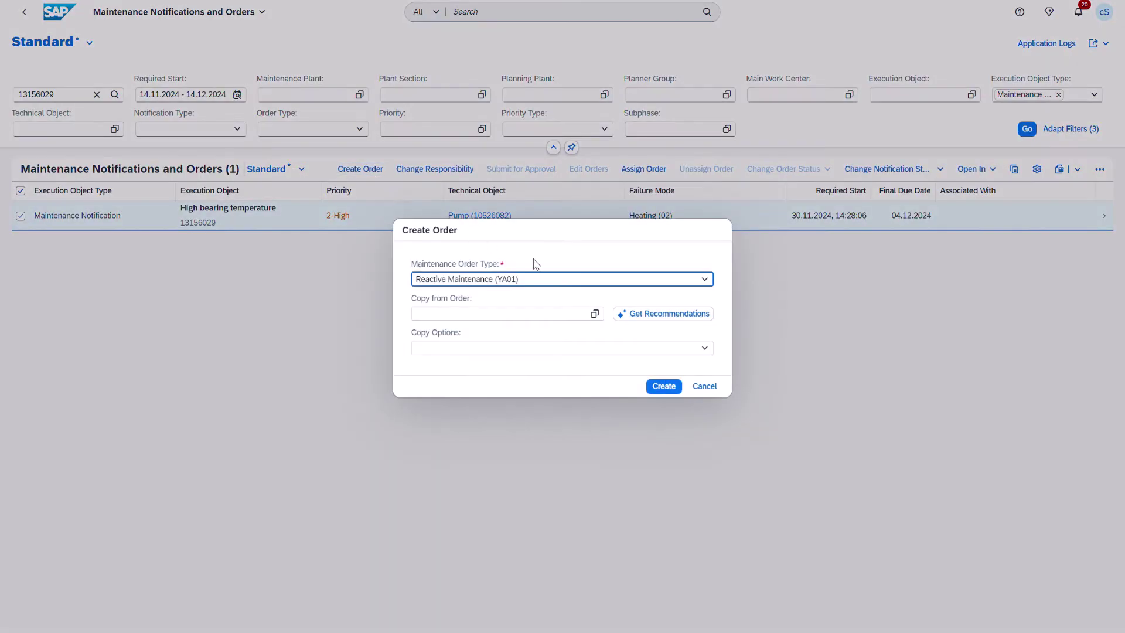
left_click(653, 314)
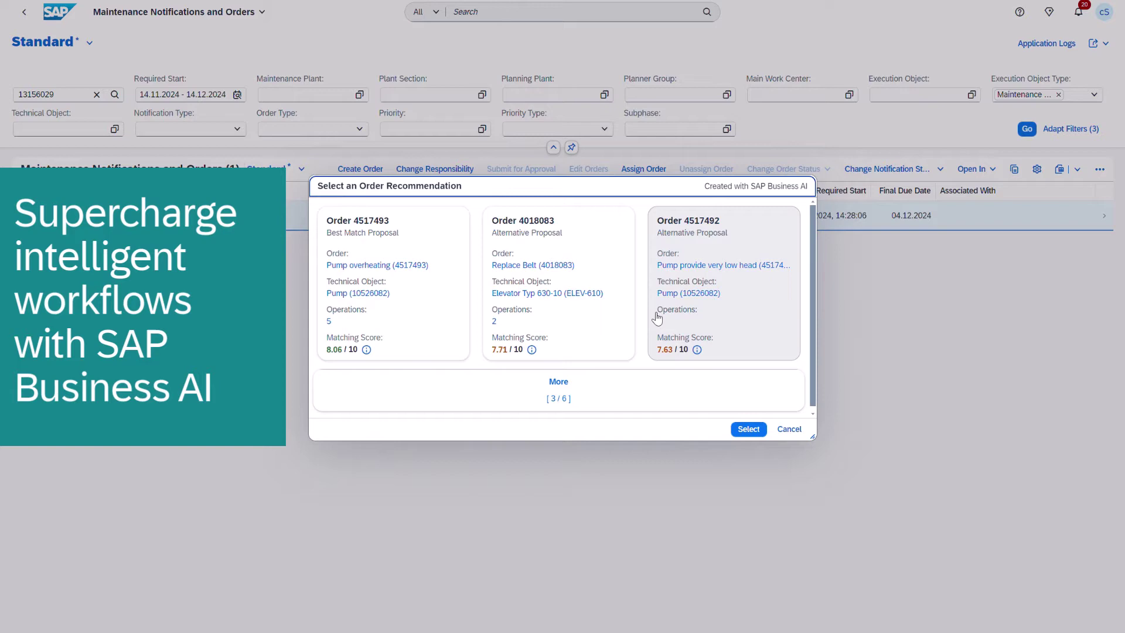
left_click(603, 382)
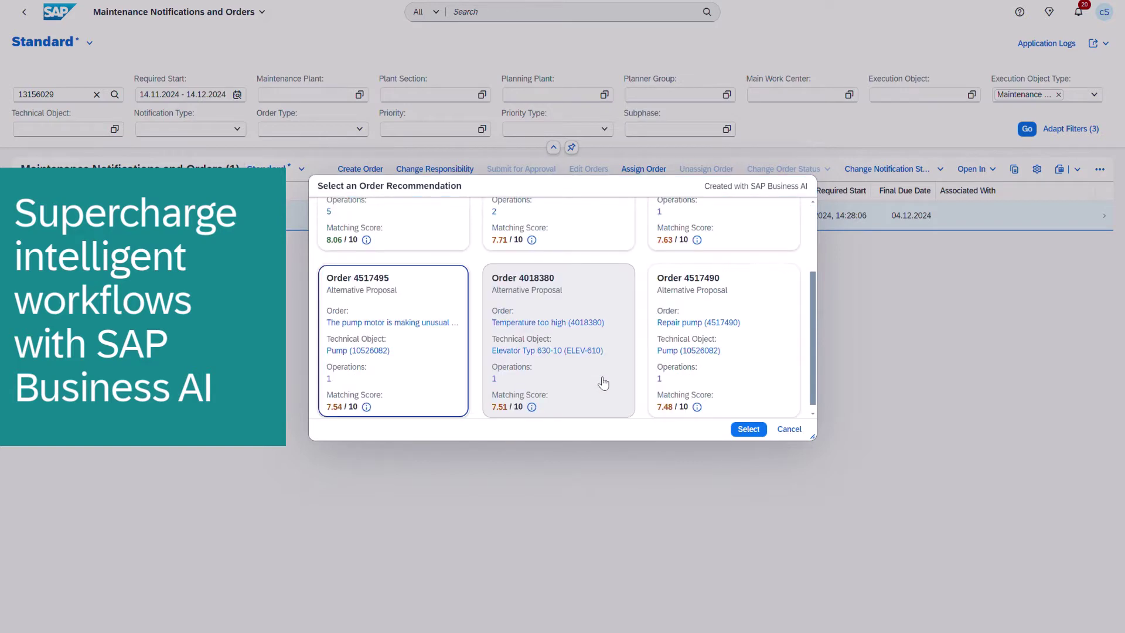
scroll(618, 340, "up", 2)
scroll(527, 344, "up", 1)
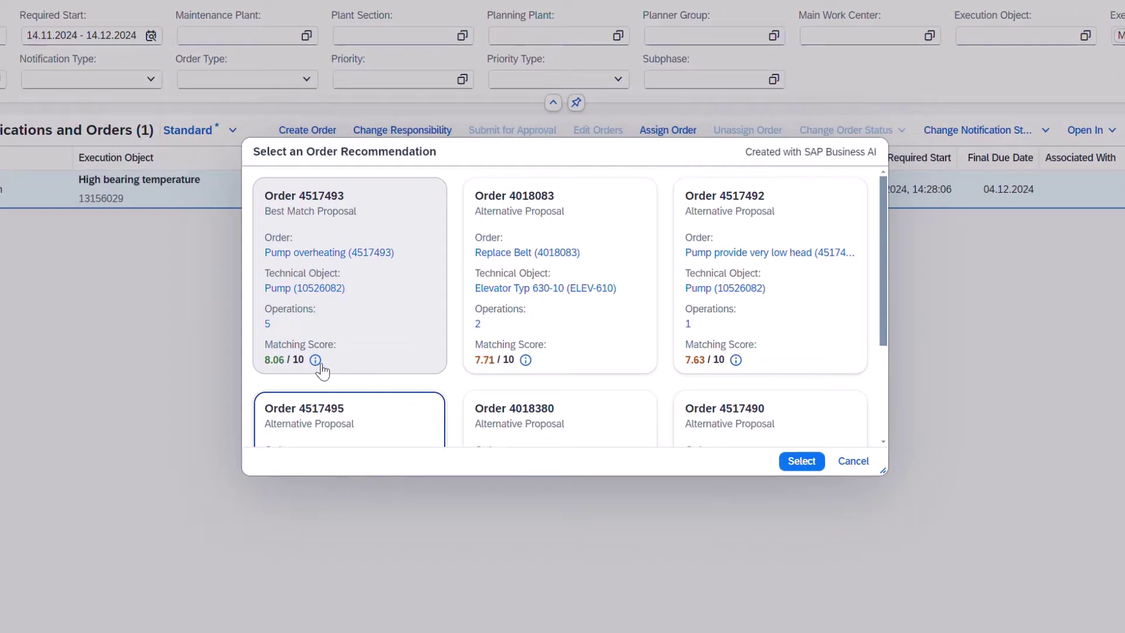
left_click(367, 349)
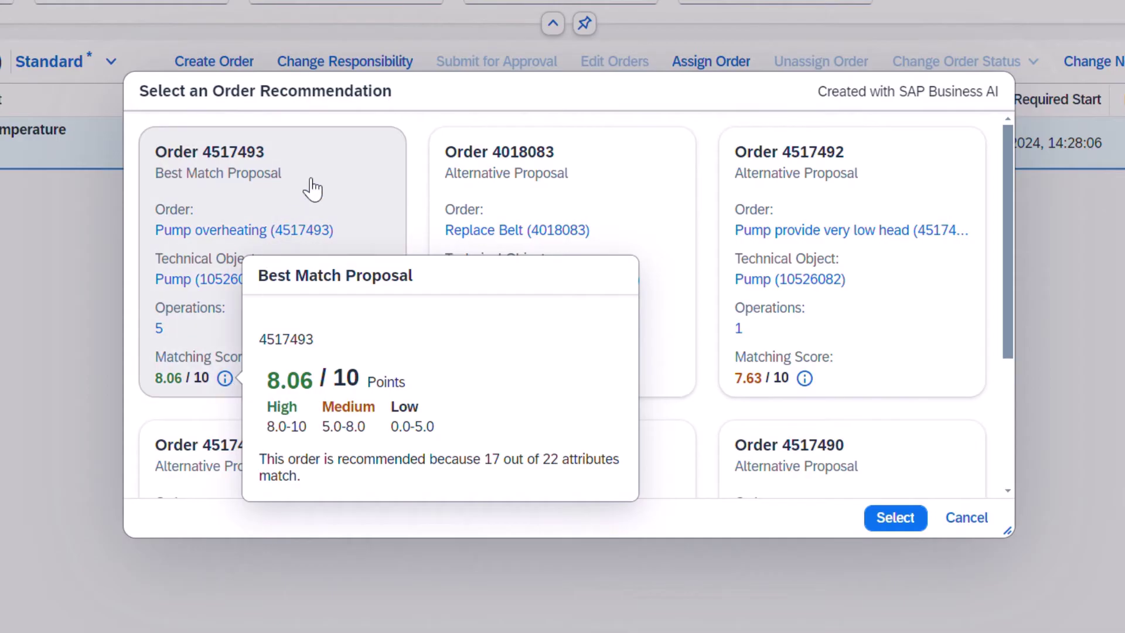
left_click(313, 186)
left_click(888, 518)
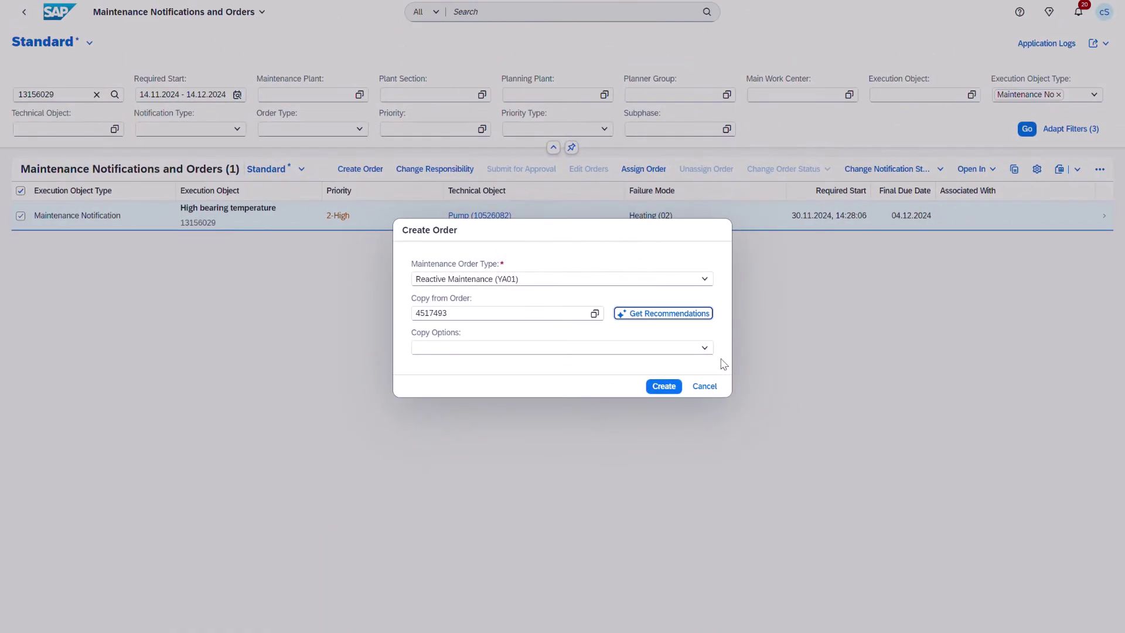
- Copy operations, components and services, relationships and settlement rule, and create the order
left_click(704, 348)
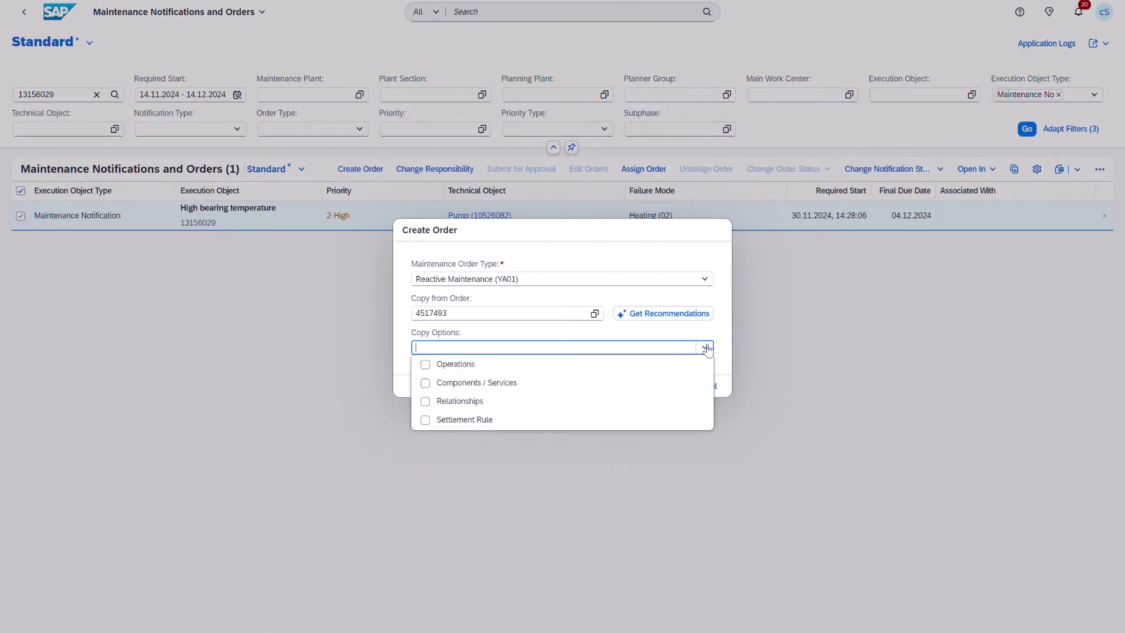
left_click(426, 364)
left_click(425, 382)
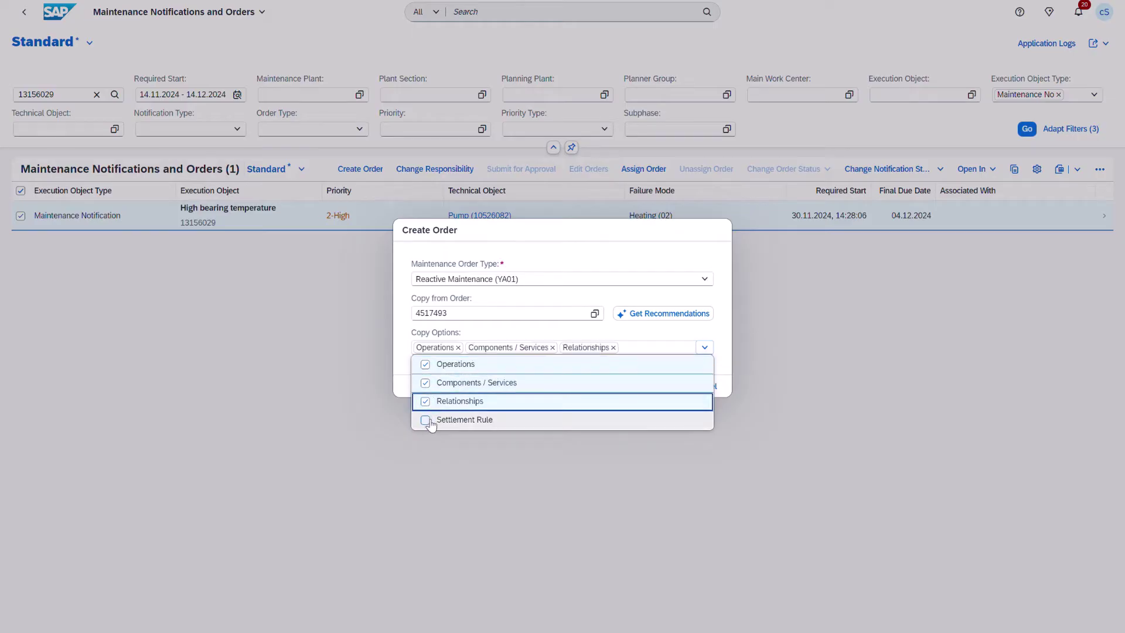
left_click(426, 420)
left_click(611, 376)
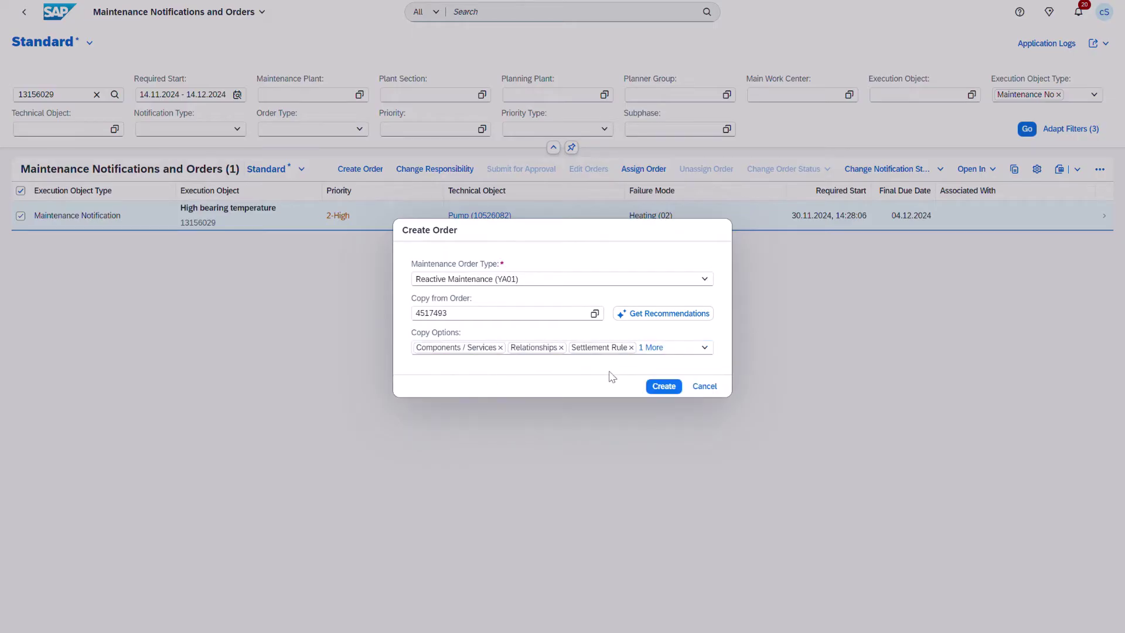
left_click(665, 386)
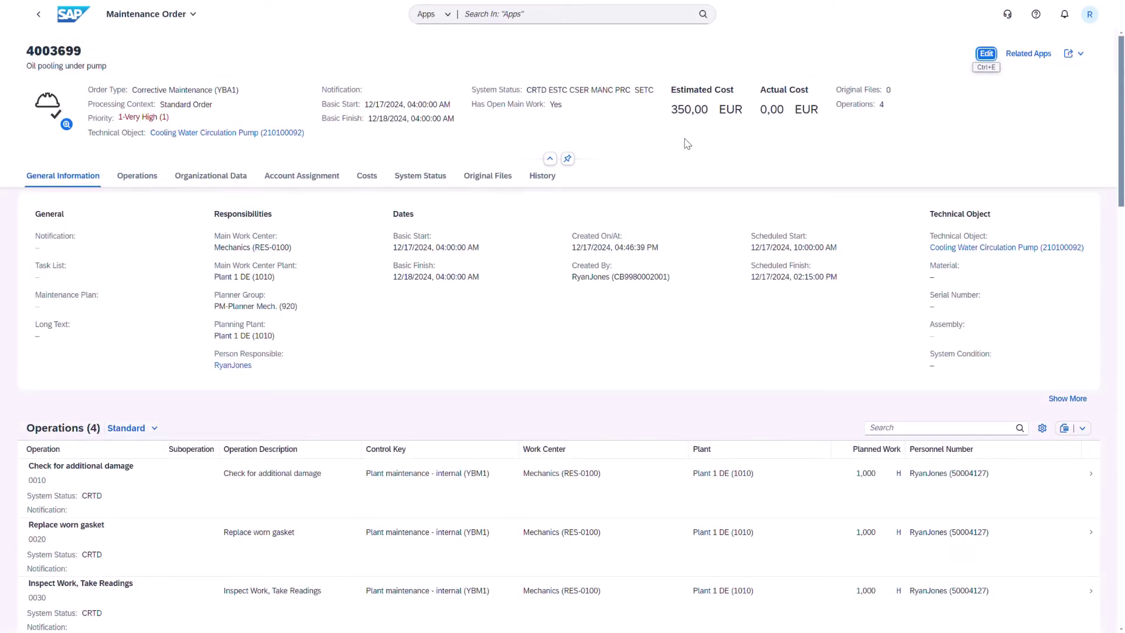
- Review the Operations and Costs sections of maintenance order 4003699
left_click(137, 176)
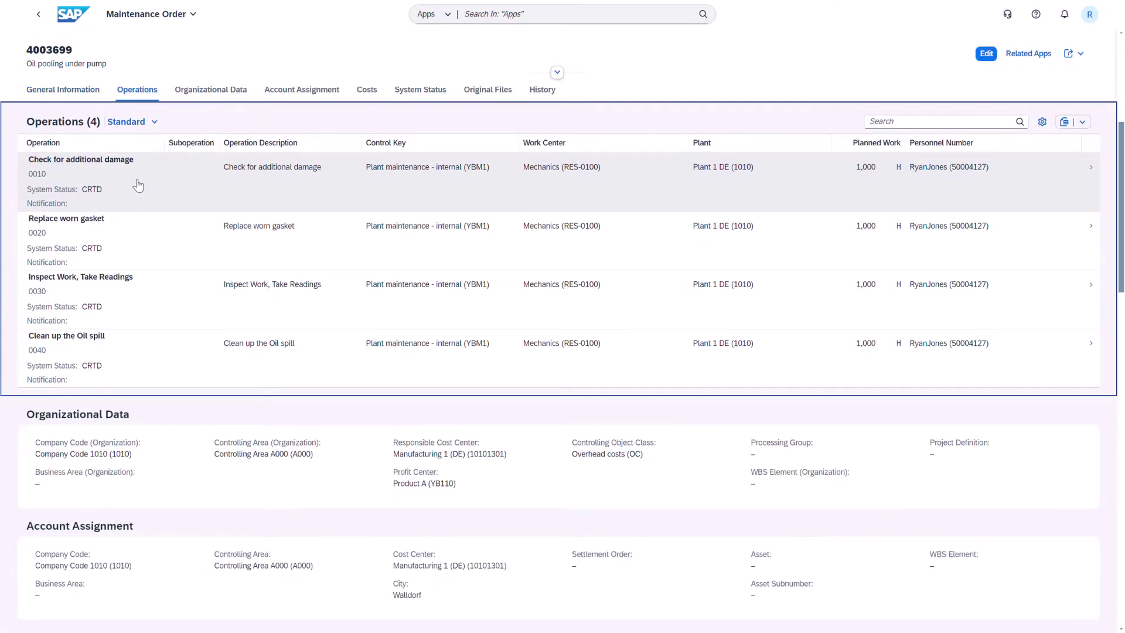
left_click(367, 92)
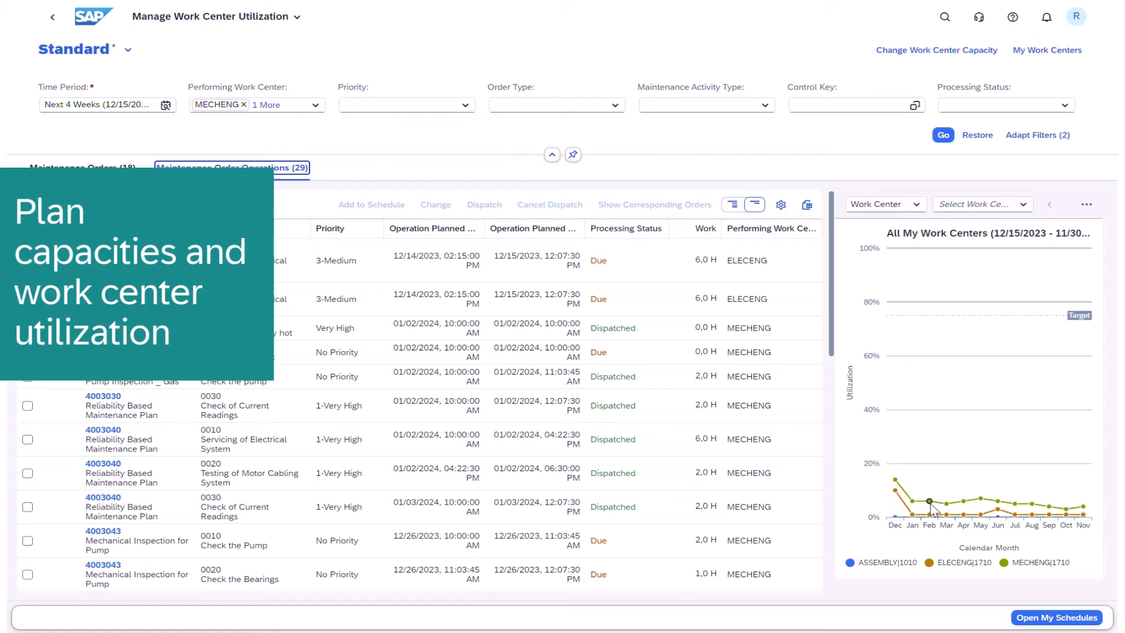
- Set the utilization chart settings to show utilization for Weeks
left_click(1086, 204)
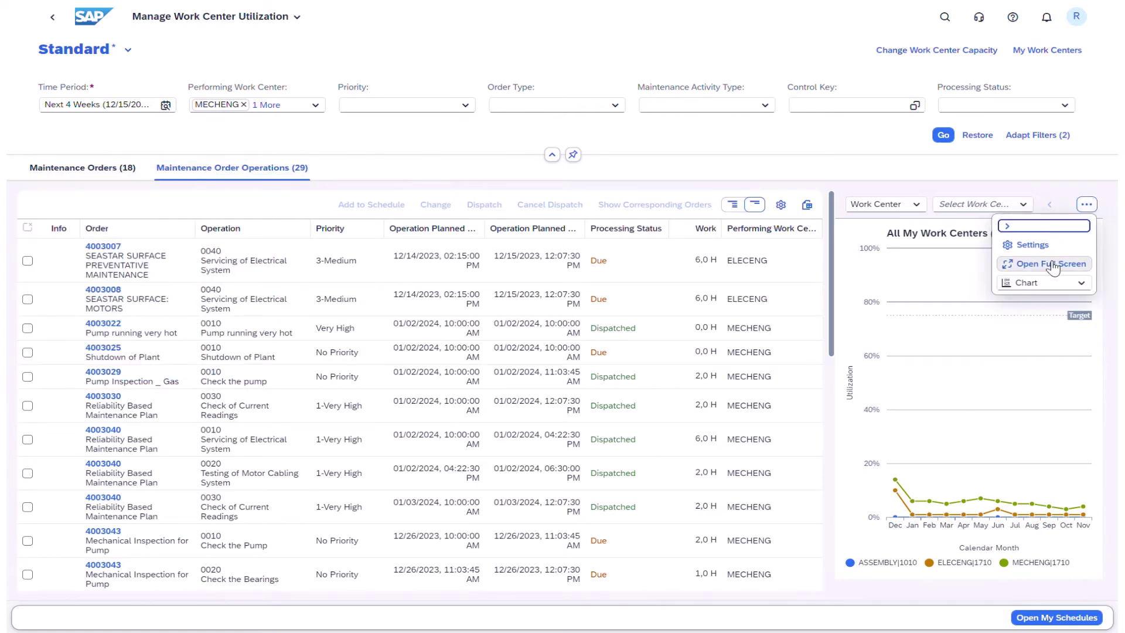
left_click(1041, 243)
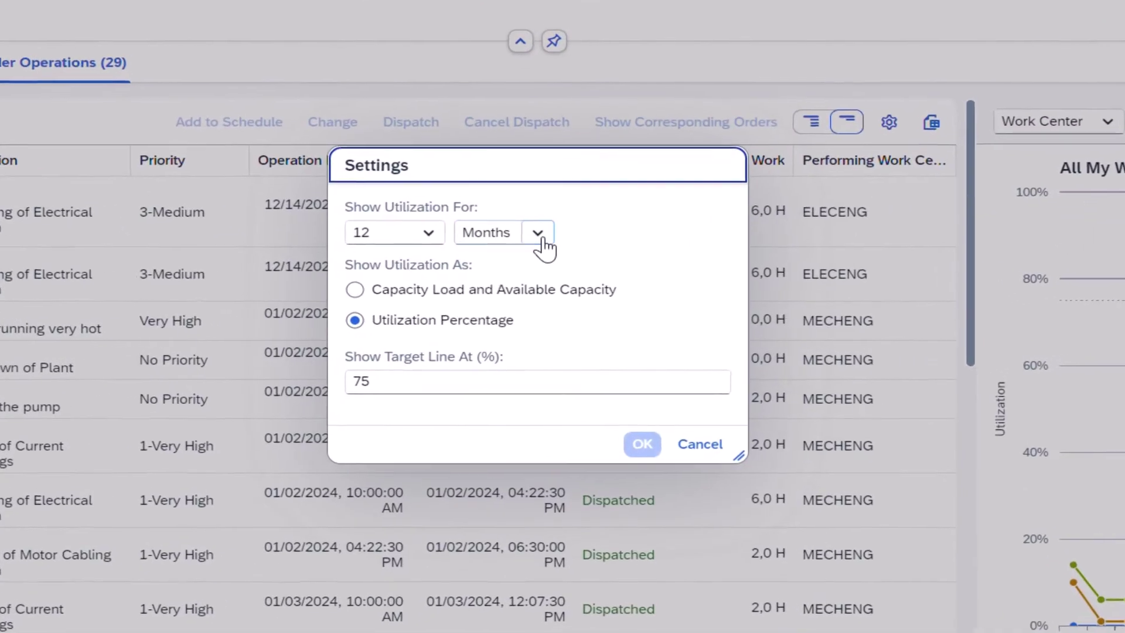
left_click(538, 232)
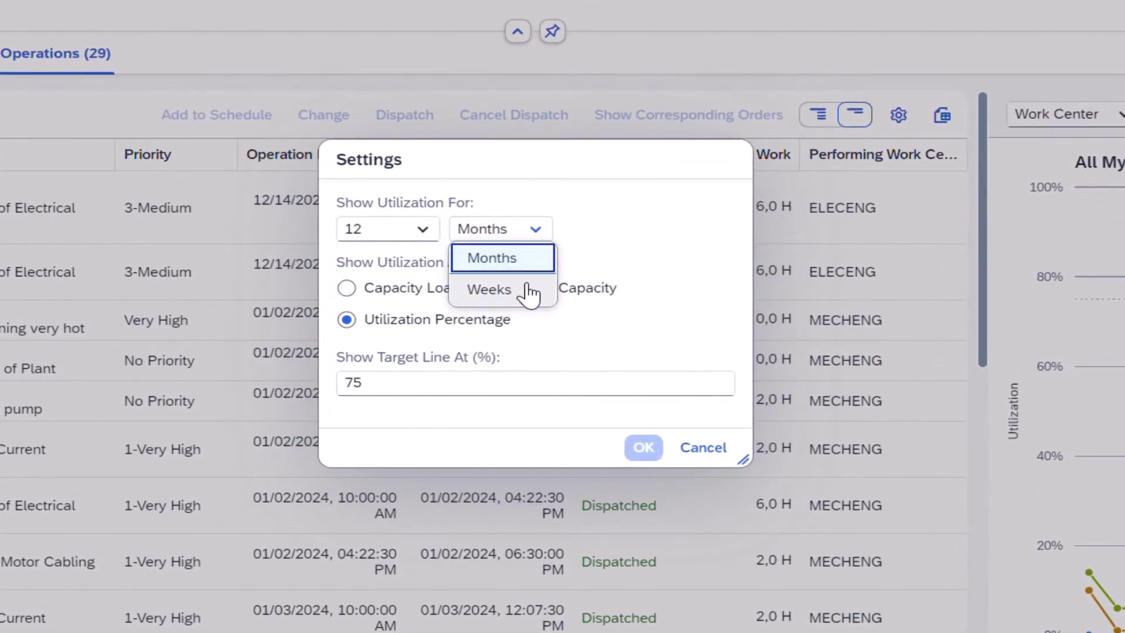
left_click(518, 287)
left_click(642, 444)
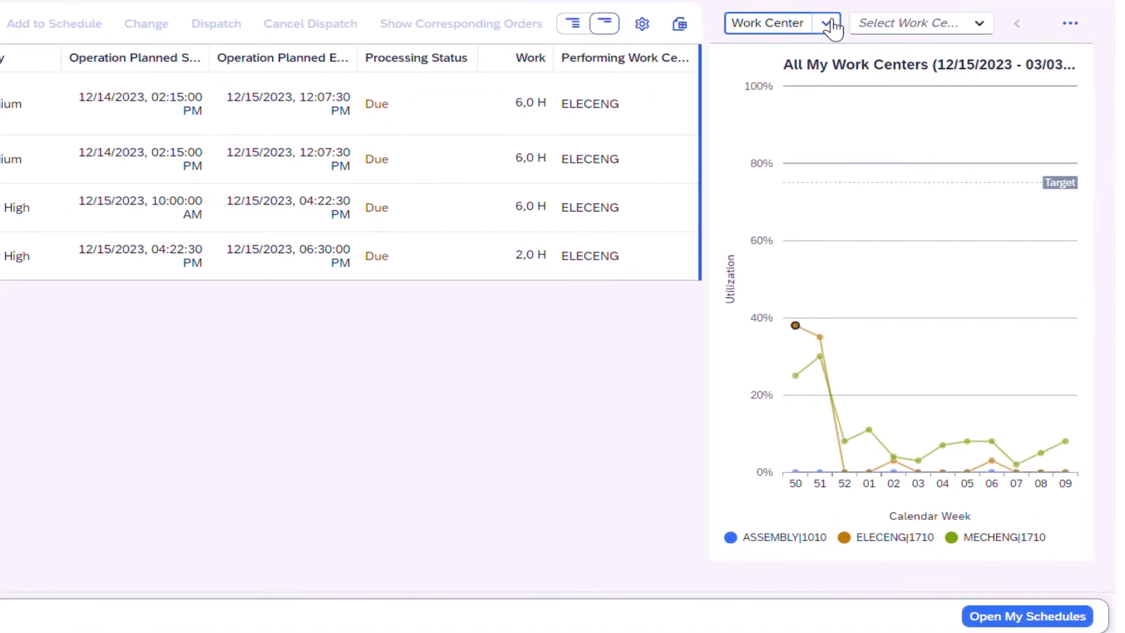
- Regroup the utilization chart by Priority, then Order Type, then Maintenance Activity Type
left_click(791, 24)
left_click(804, 79)
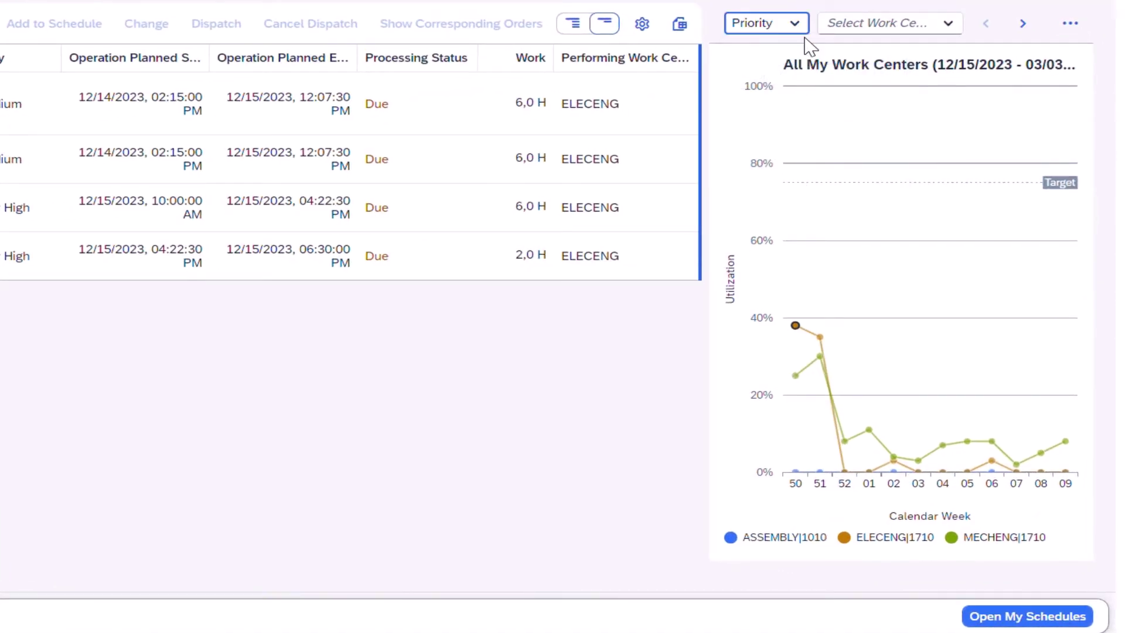
left_click(802, 27)
left_click(798, 102)
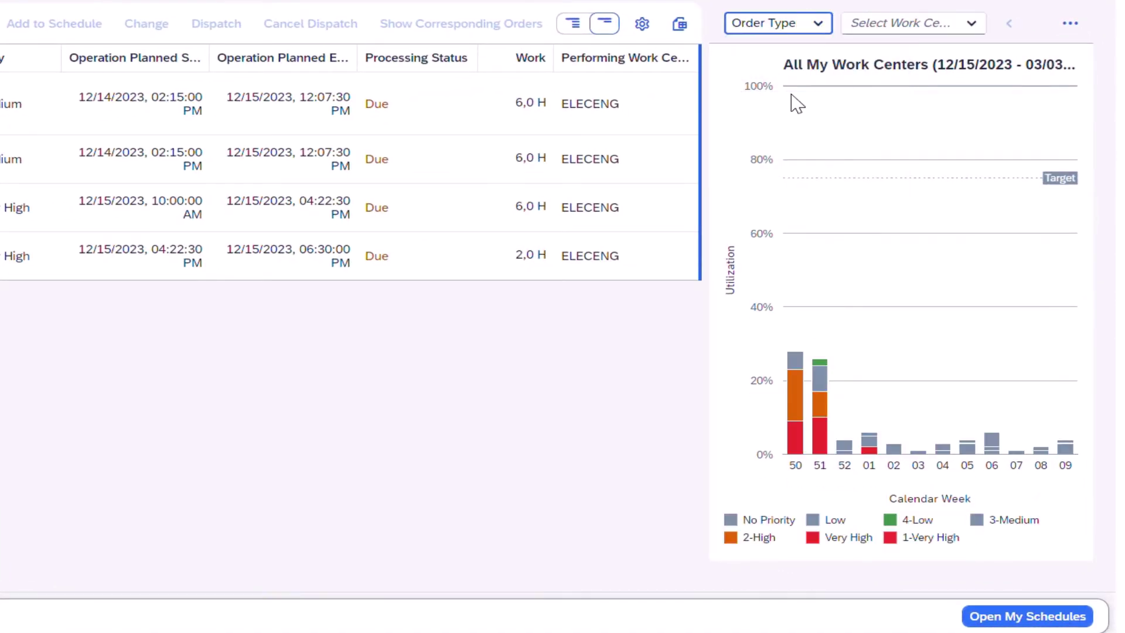
left_click(820, 24)
left_click(826, 130)
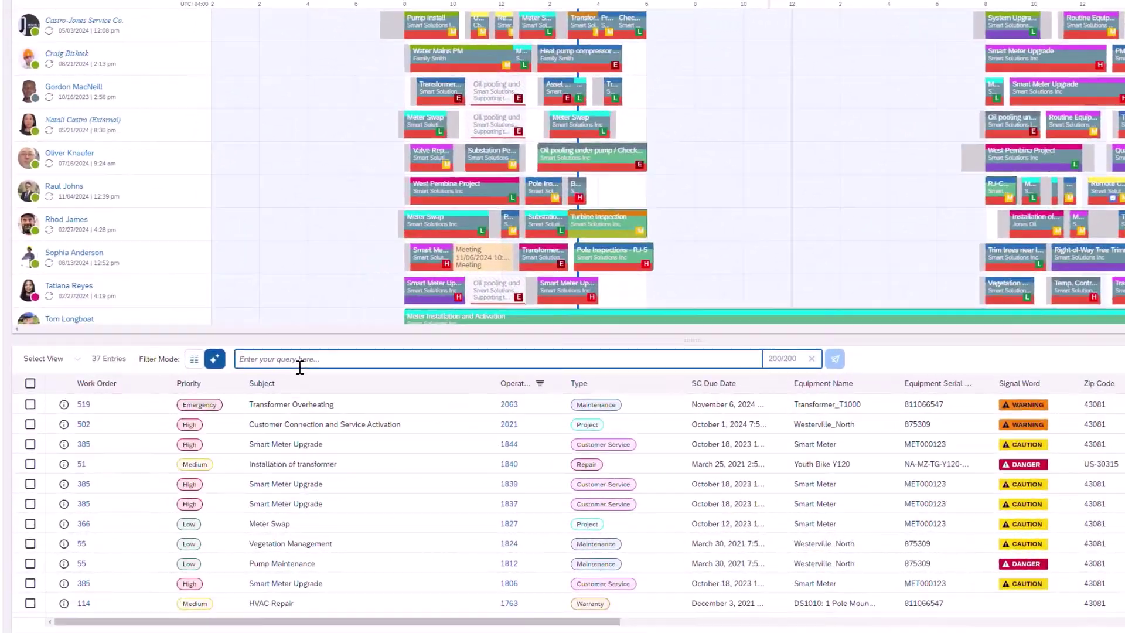
type("me all")
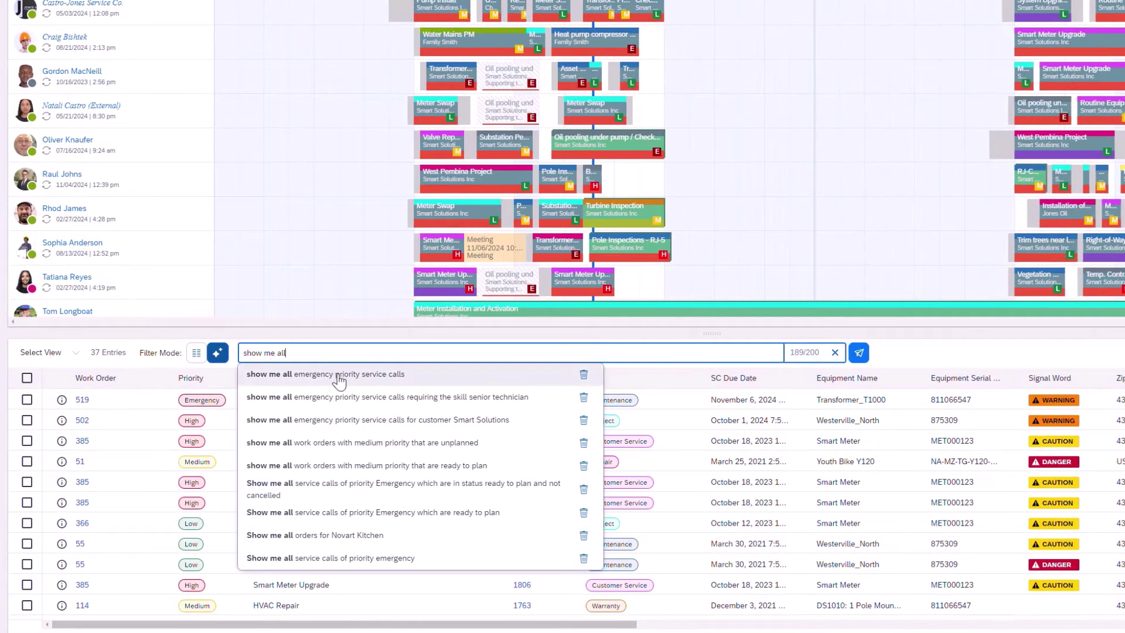
- Run the AI query for emergency priority service calls due today within 30km of Westerville
left_click(341, 376)
left_click(859, 353)
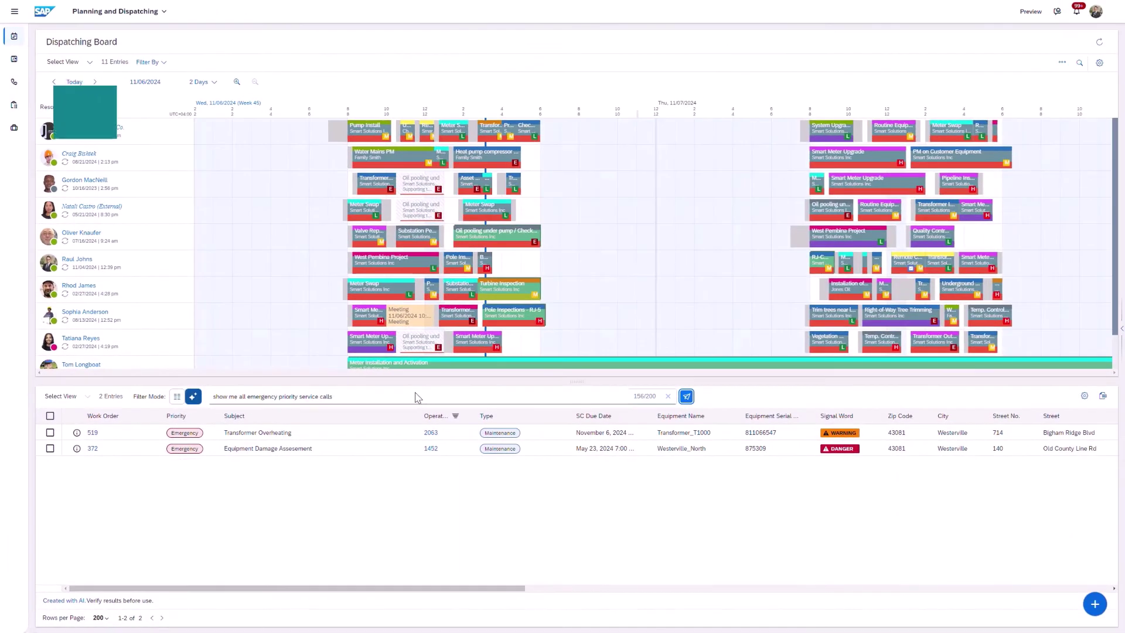
left_click(417, 396)
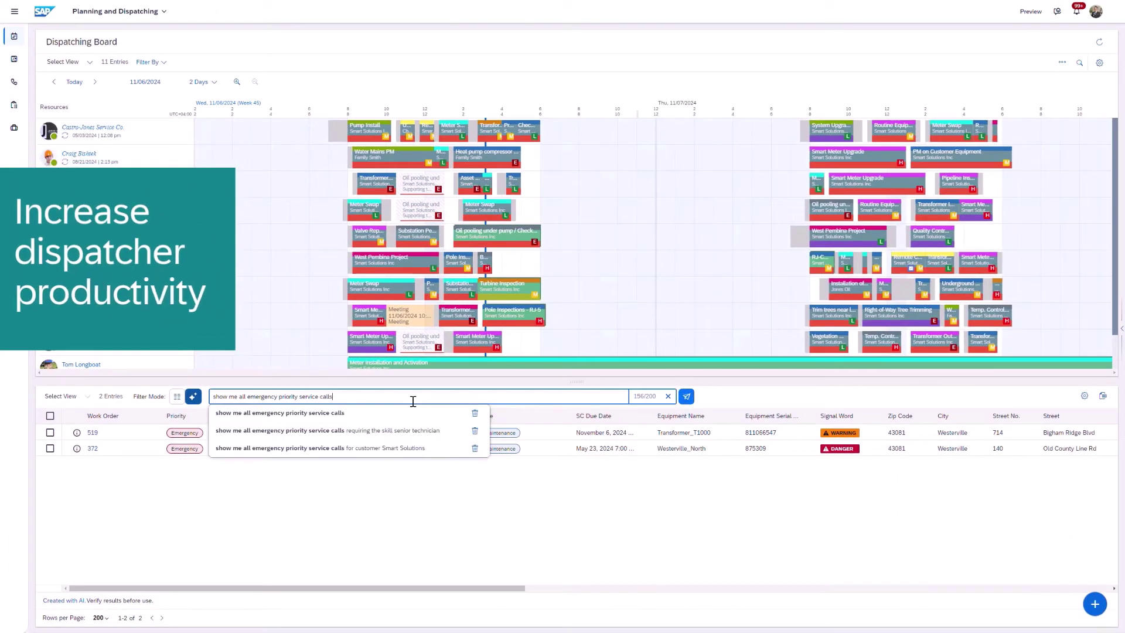
type(" due today within 30km of w")
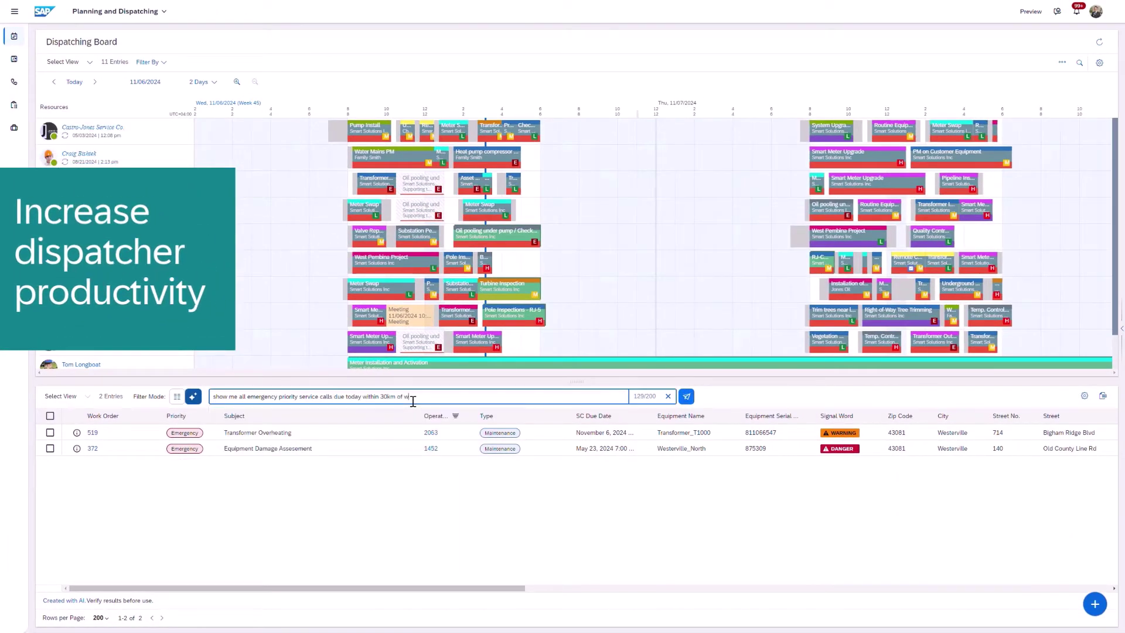
type("esterville")
key("Return")
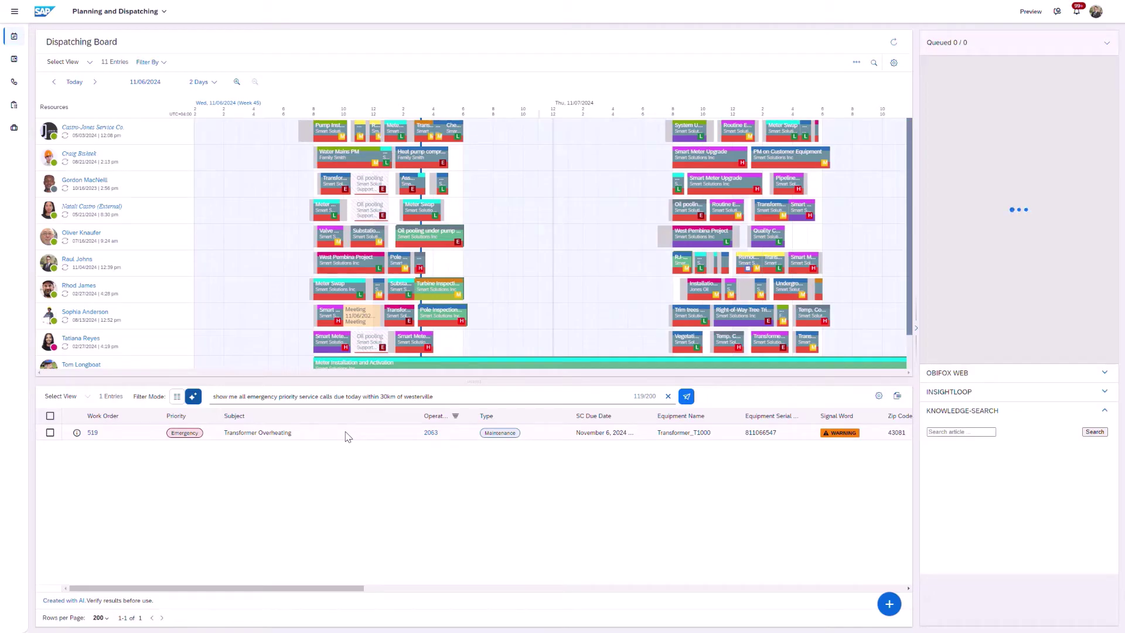
- Open activity 2063, generate its equipment summary, and highlight the latest findings sentence
left_click(431, 433)
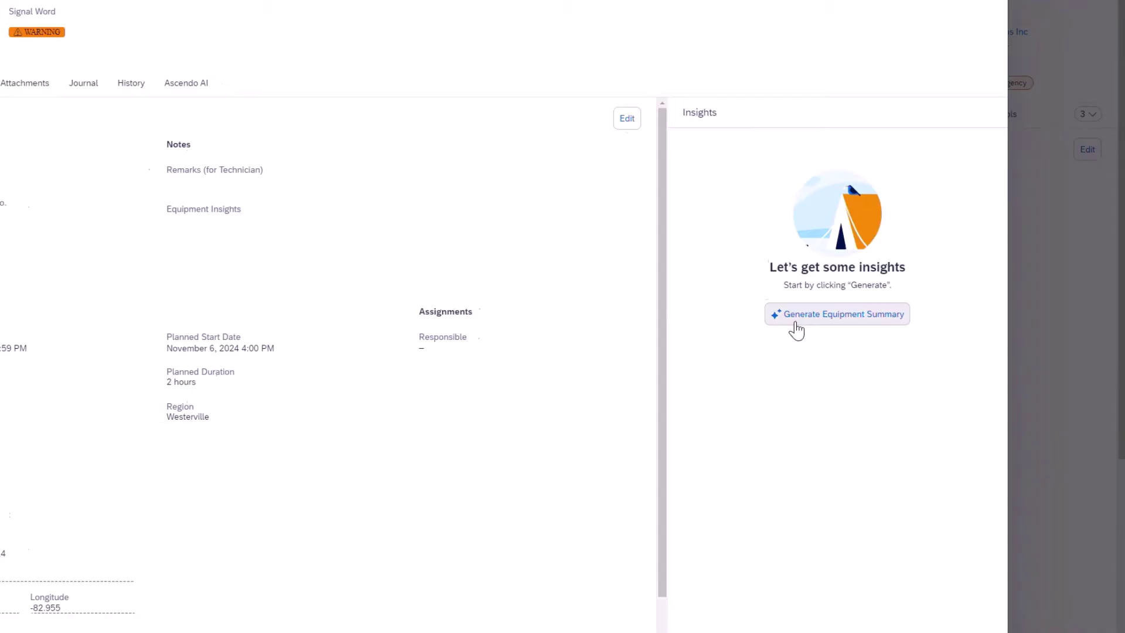
left_click(795, 318)
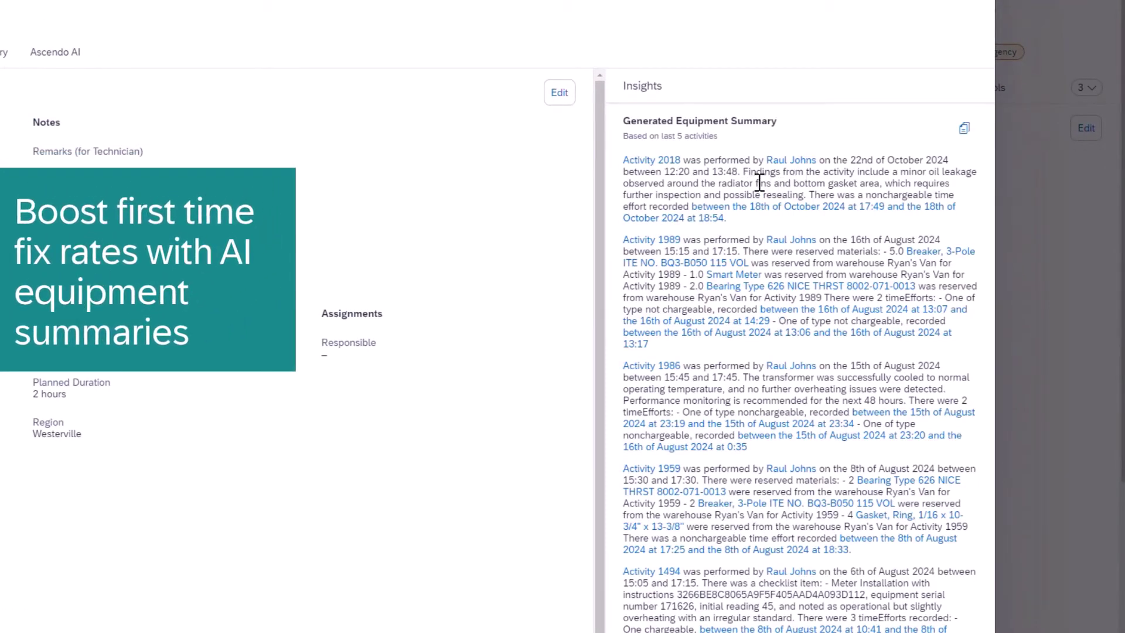
left_click_drag(755, 182, 791, 205)
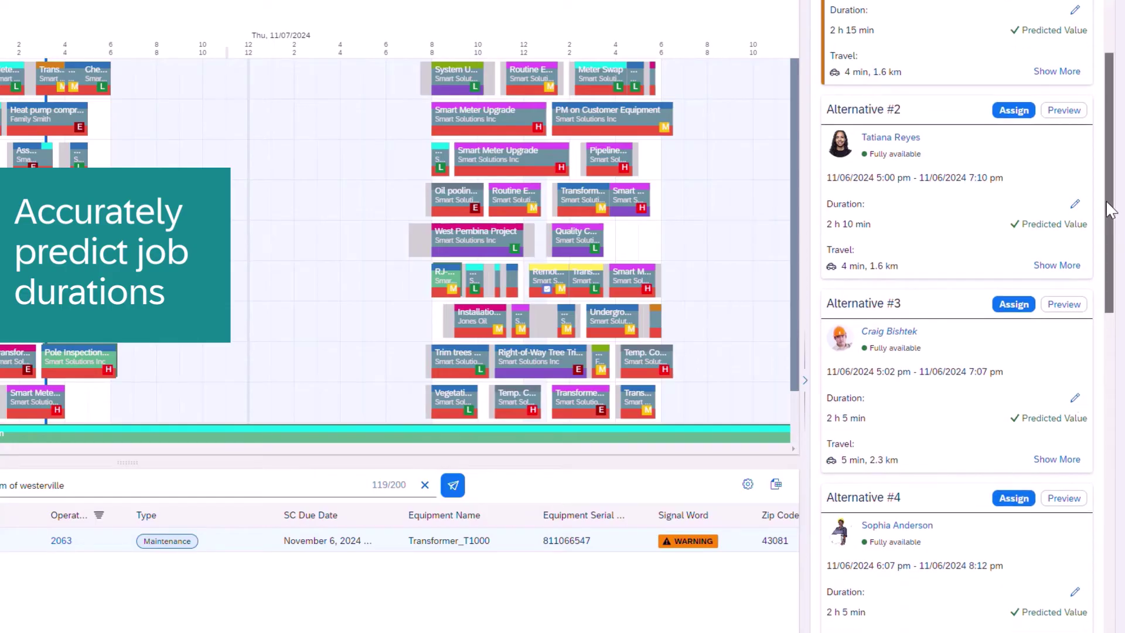
scroll(1106, 200, "up", 5)
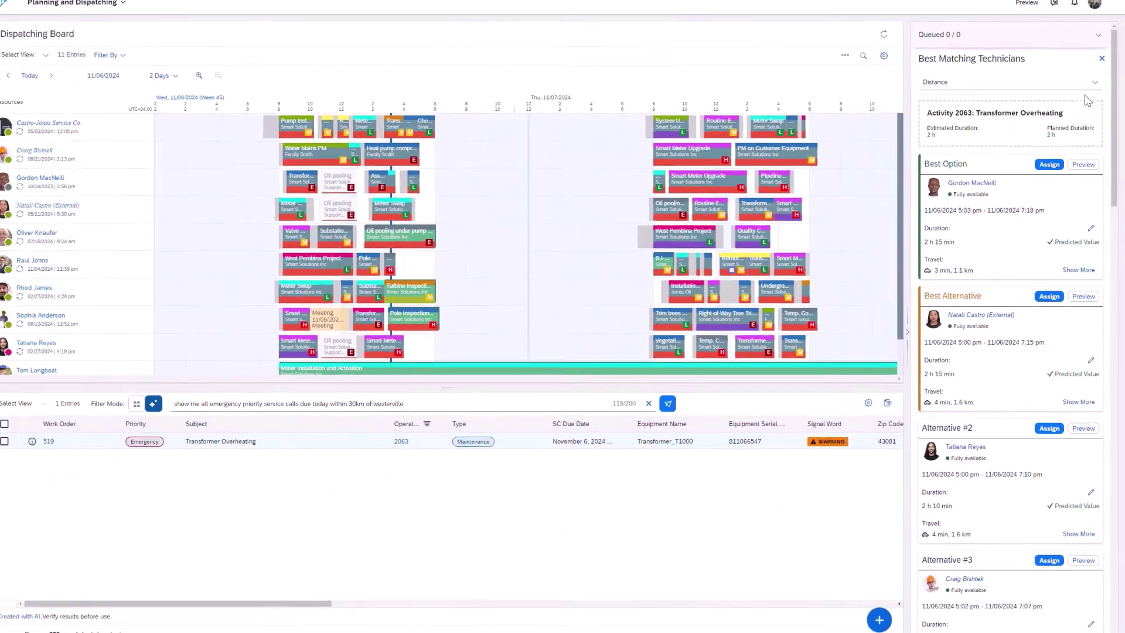
left_click(1095, 88)
left_click(1051, 192)
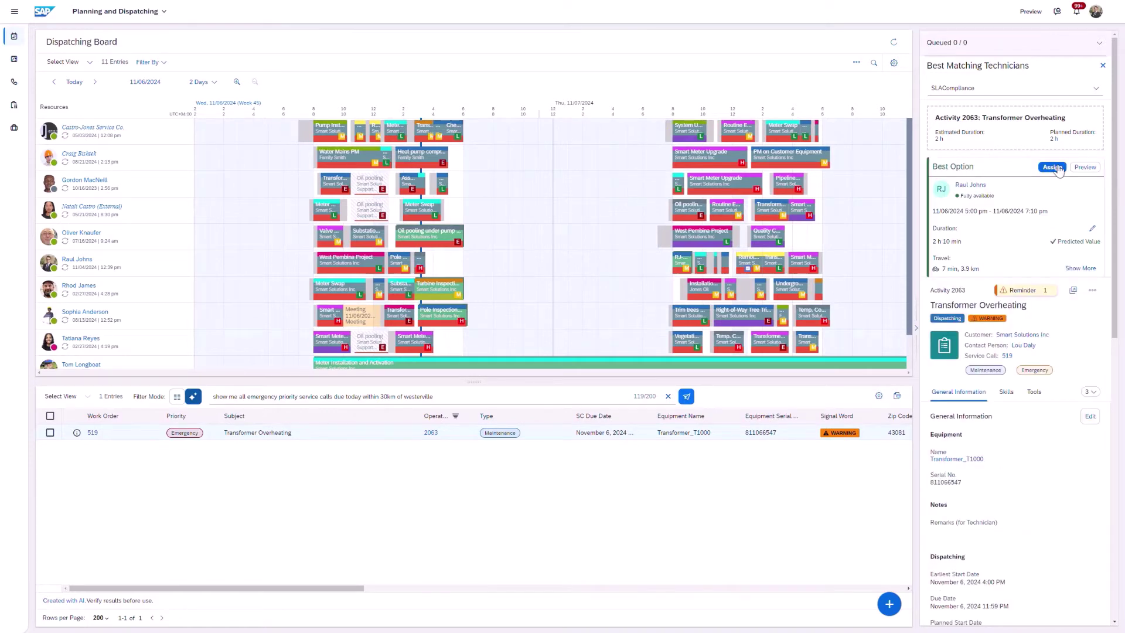
left_click(1053, 167)
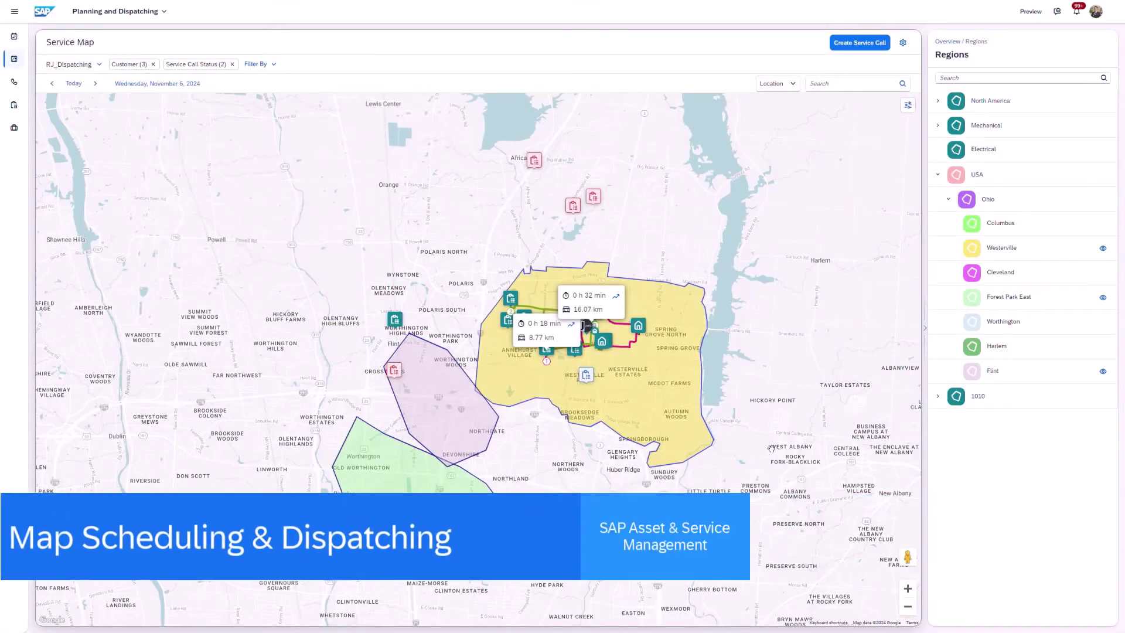
- Hide the Forest Park East and Flint regions on the Service Map
left_click(1103, 371)
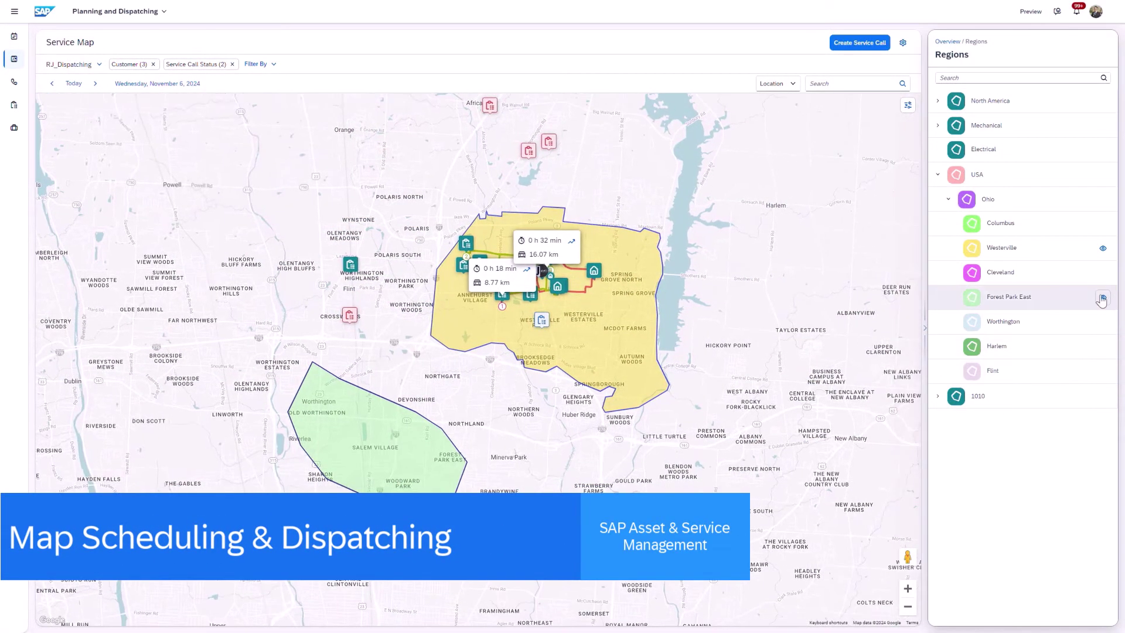
left_click(1103, 296)
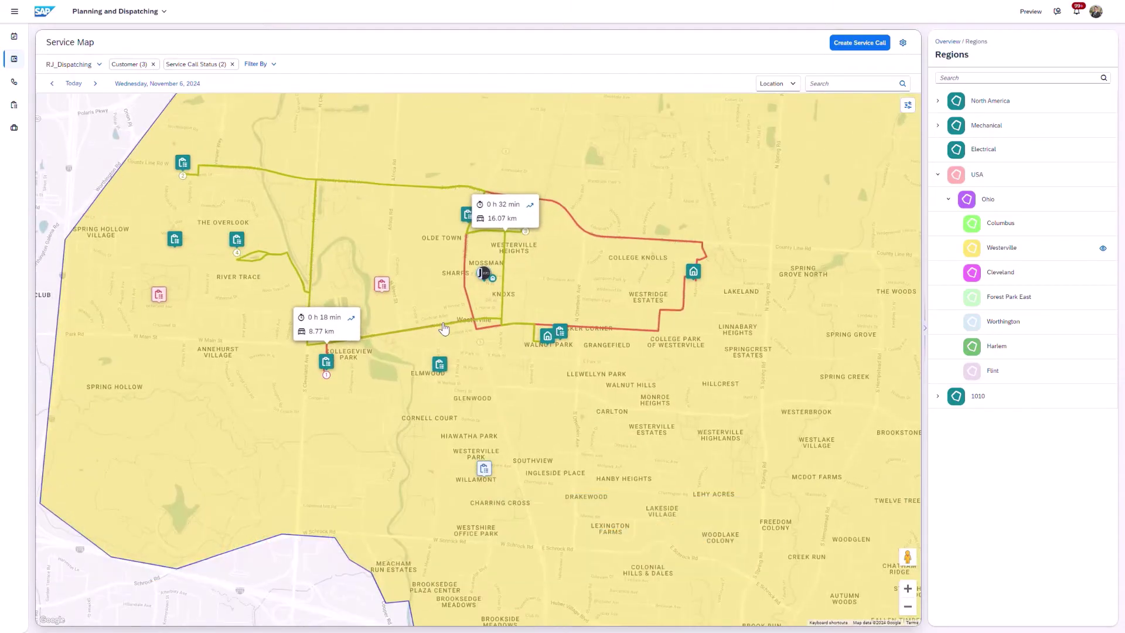
left_click(949, 41)
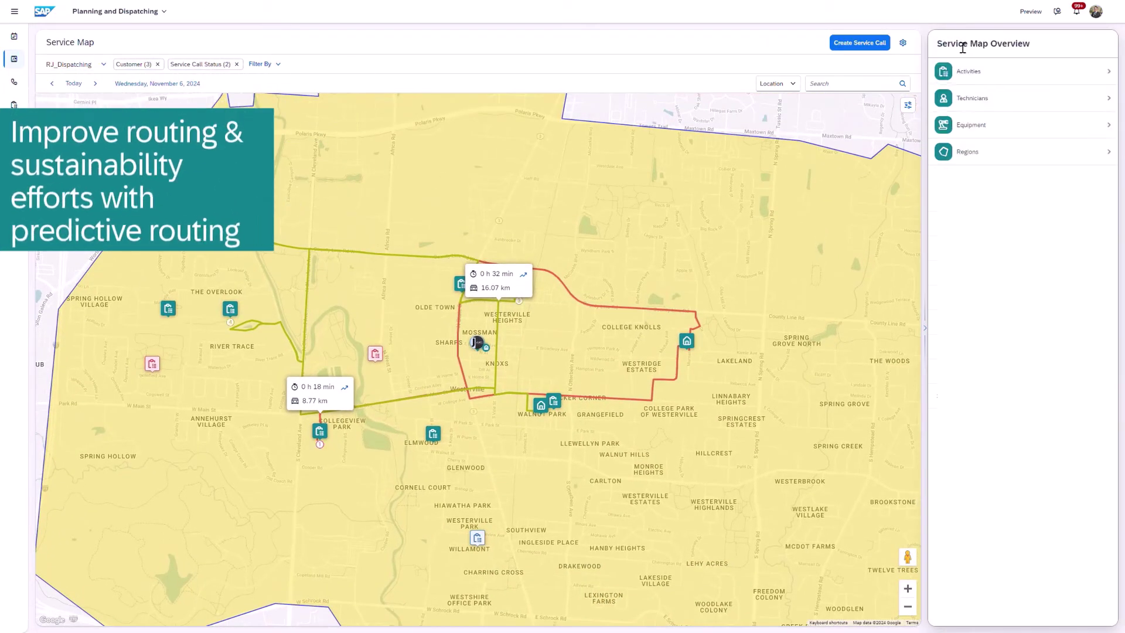
left_click(1002, 98)
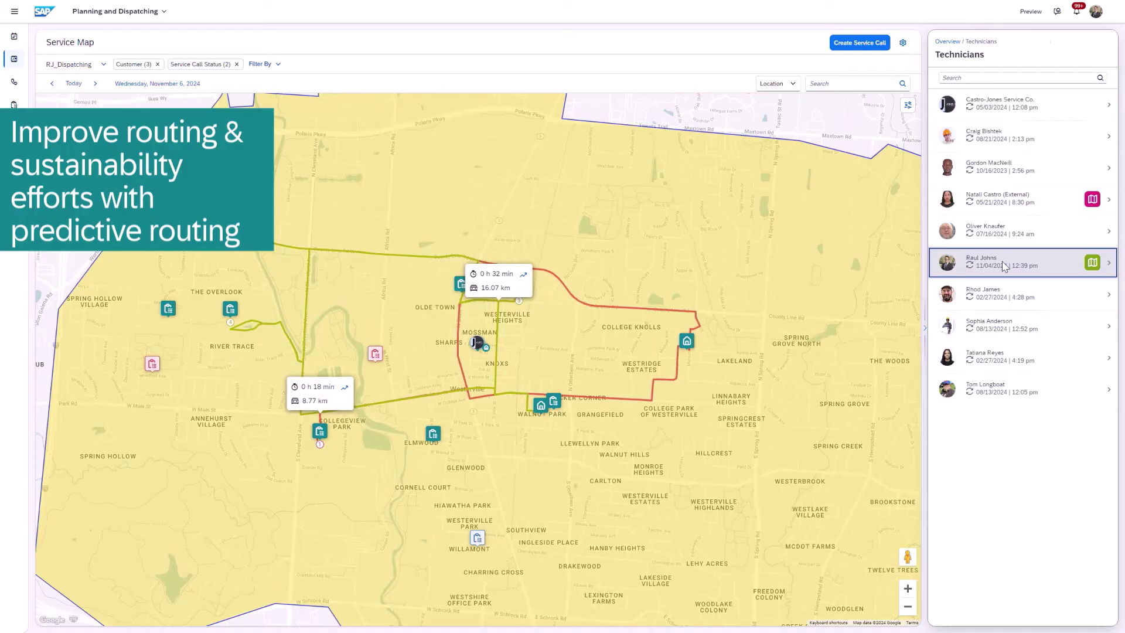
left_click(998, 266)
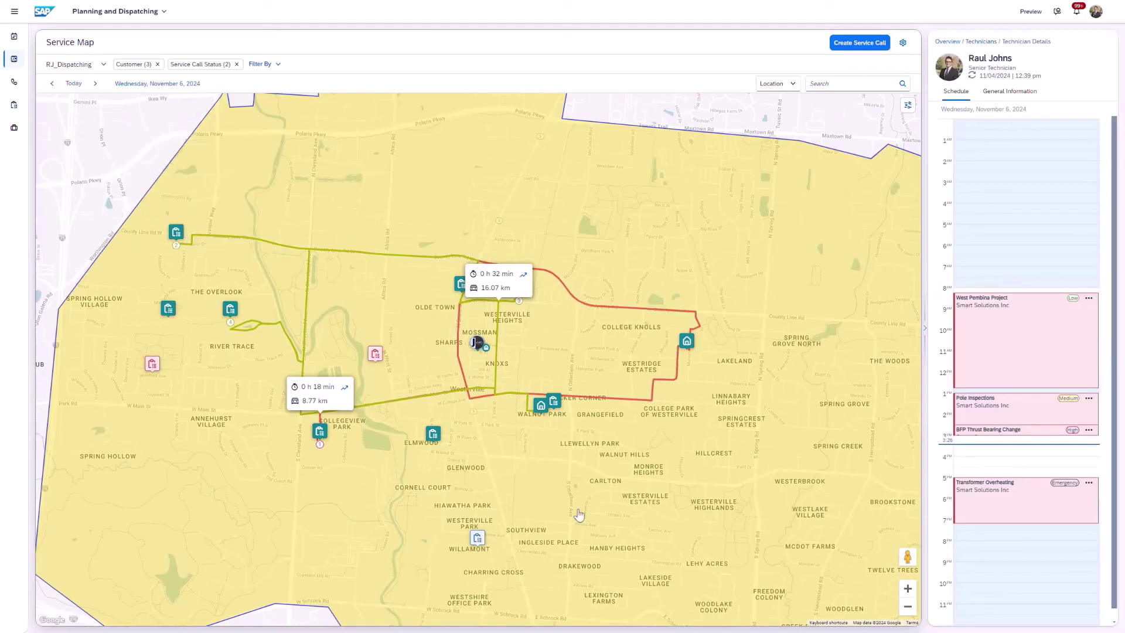
left_click(524, 274)
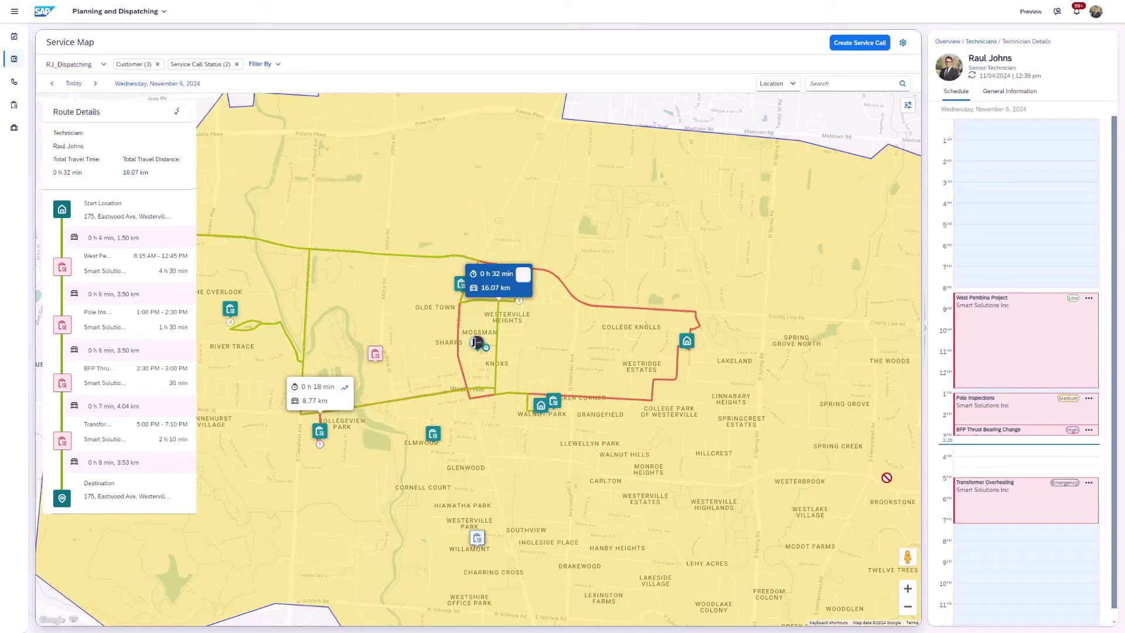
left_click_drag(885, 478, 967, 442)
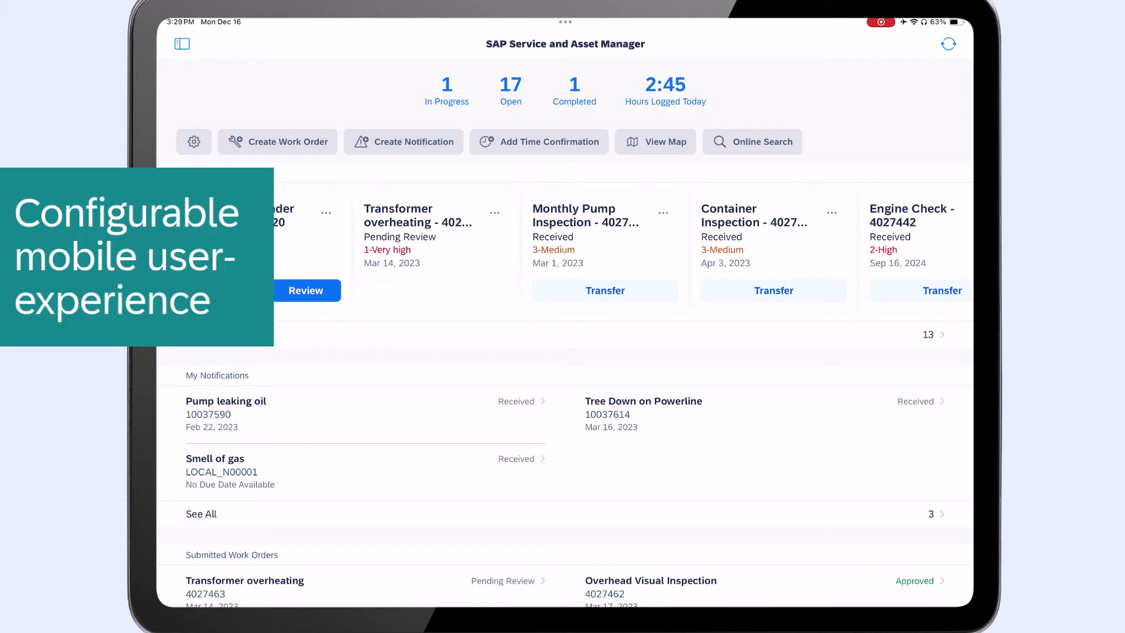
- Open work order 4027420, Oil pooling under pump, and its equipment checklist results
left_click(325, 211)
scroll(562, 352, "down", 3)
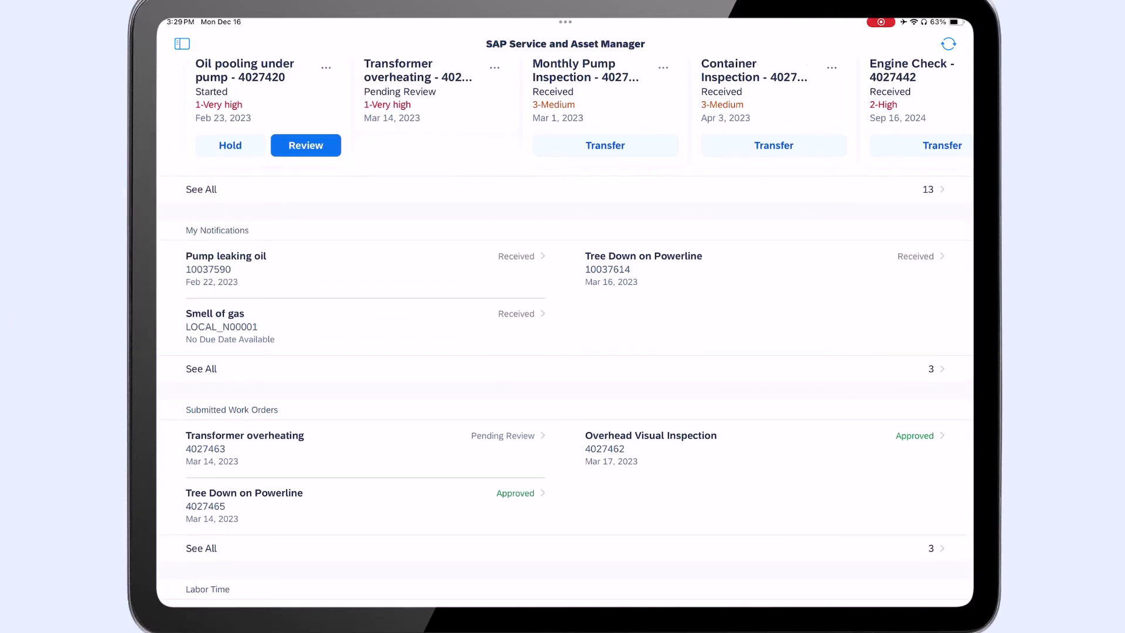
scroll(562, 352, "down", 3)
scroll(563, 351, "down", 3)
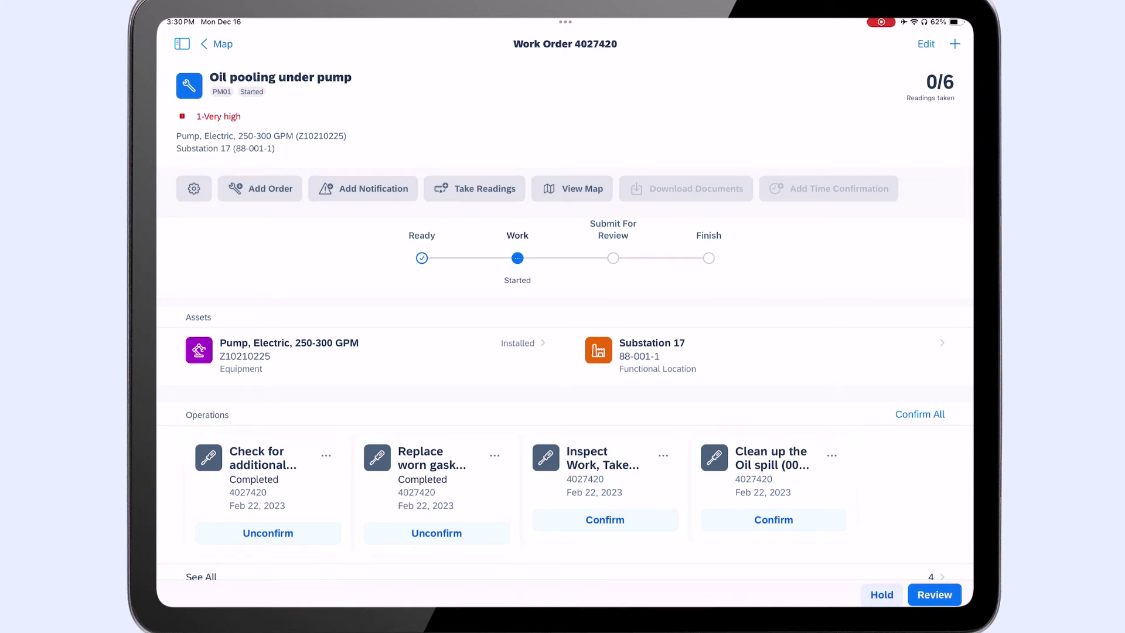
scroll(563, 317, "down", 3)
scroll(563, 316, "down", 5)
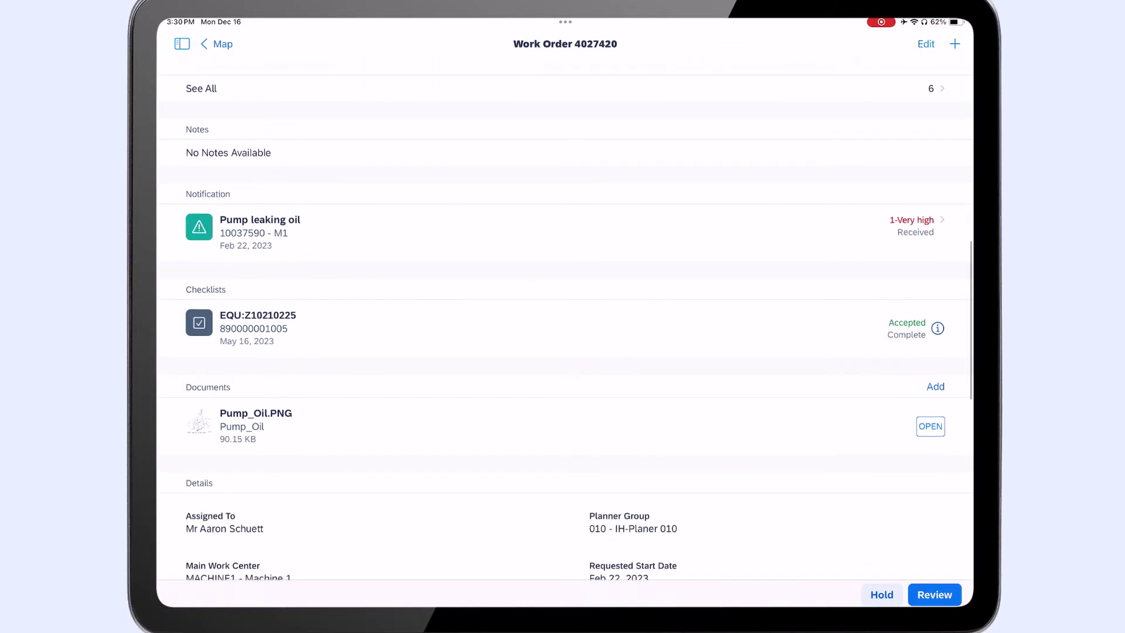
left_click(257, 321)
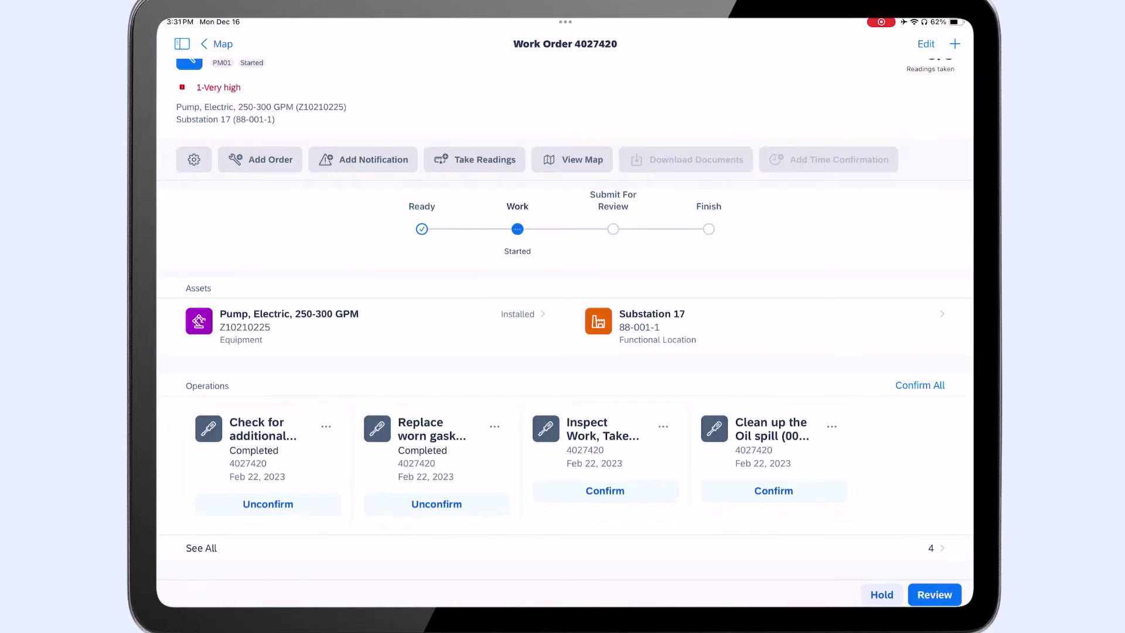
- In Take All Readings, record 312 for maximum pump lift and 2345 for pressure
left_click(602, 428)
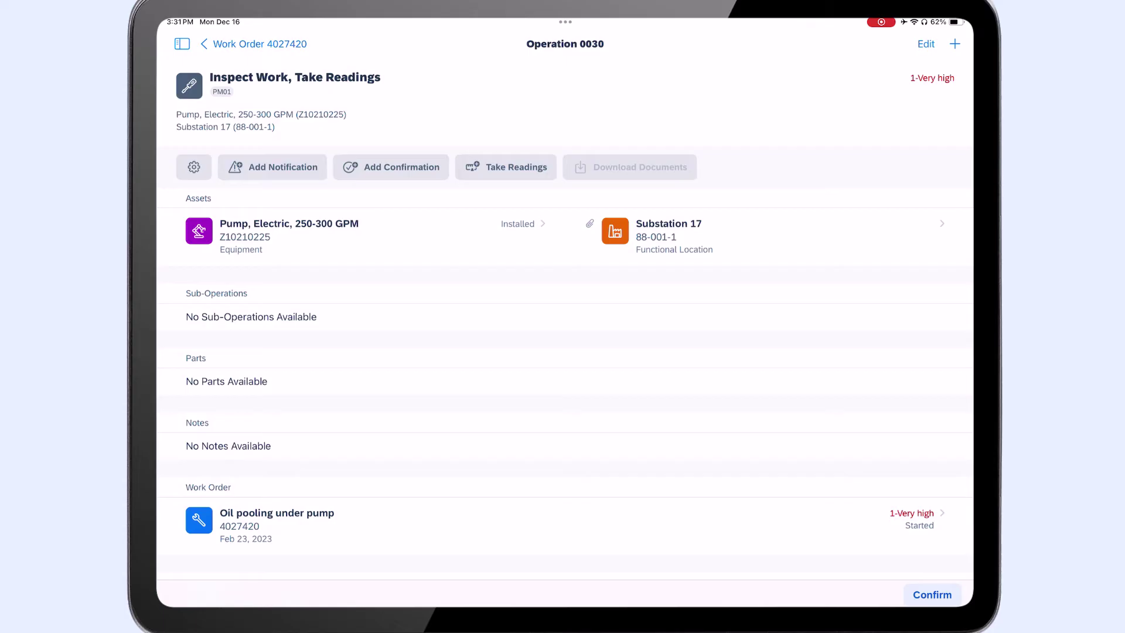
left_click(507, 168)
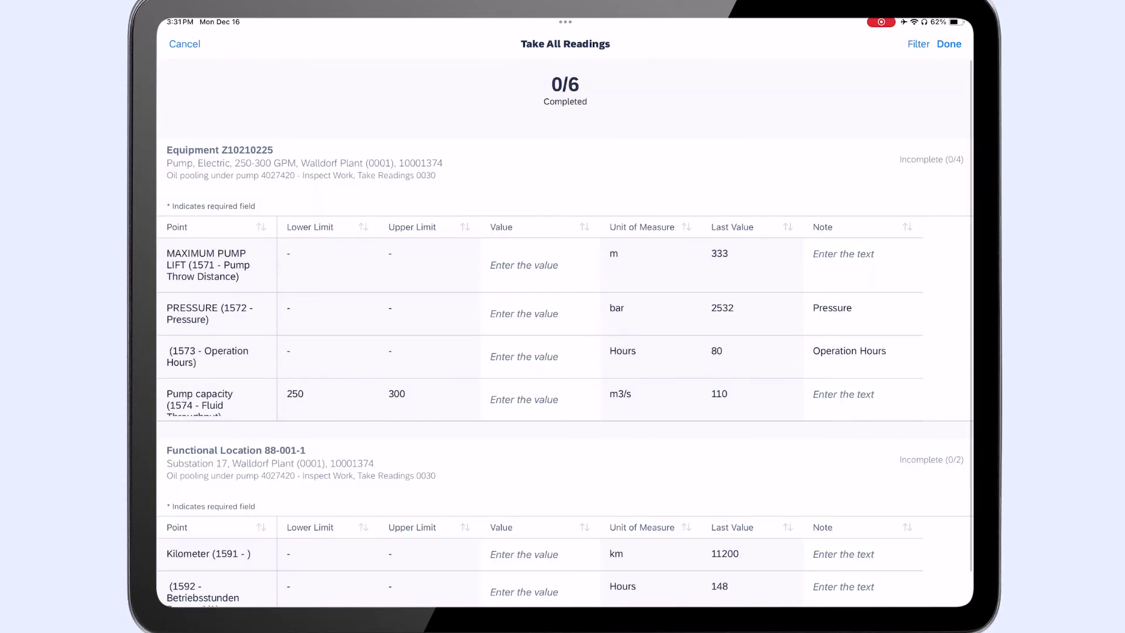
left_click(524, 265)
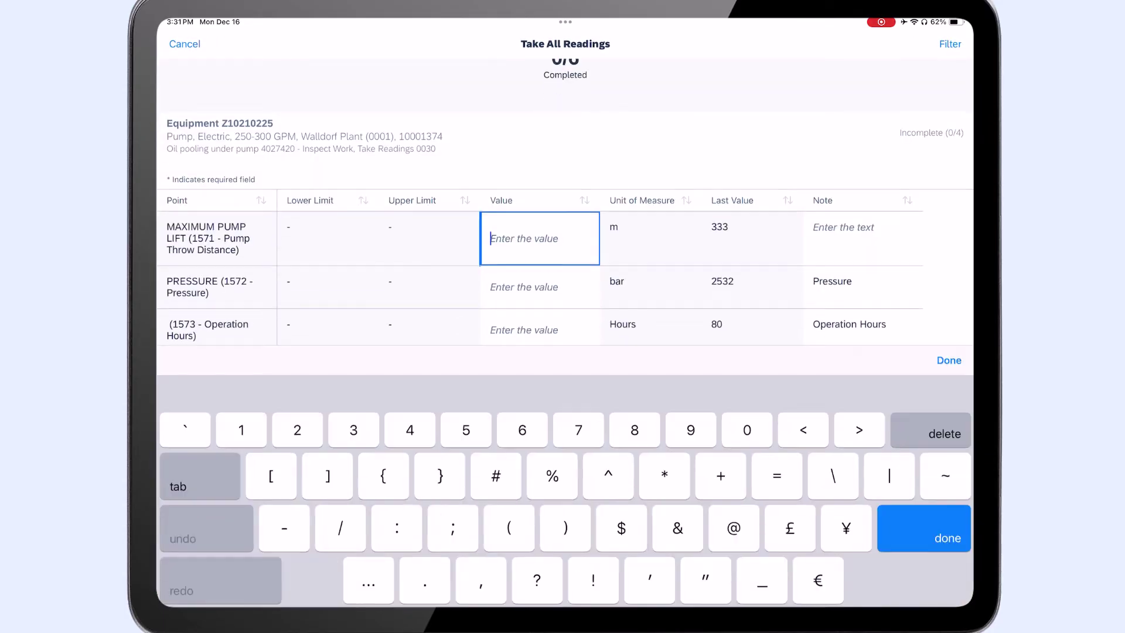
type("312")
key("Tab")
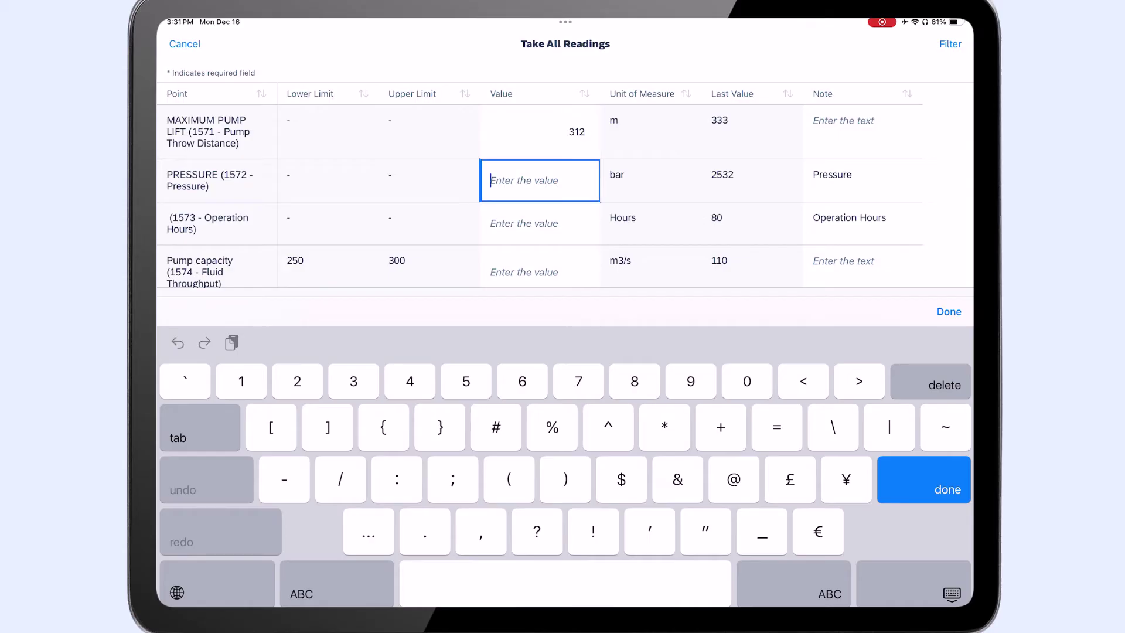
type("2345")
key("Tab")
type("8")
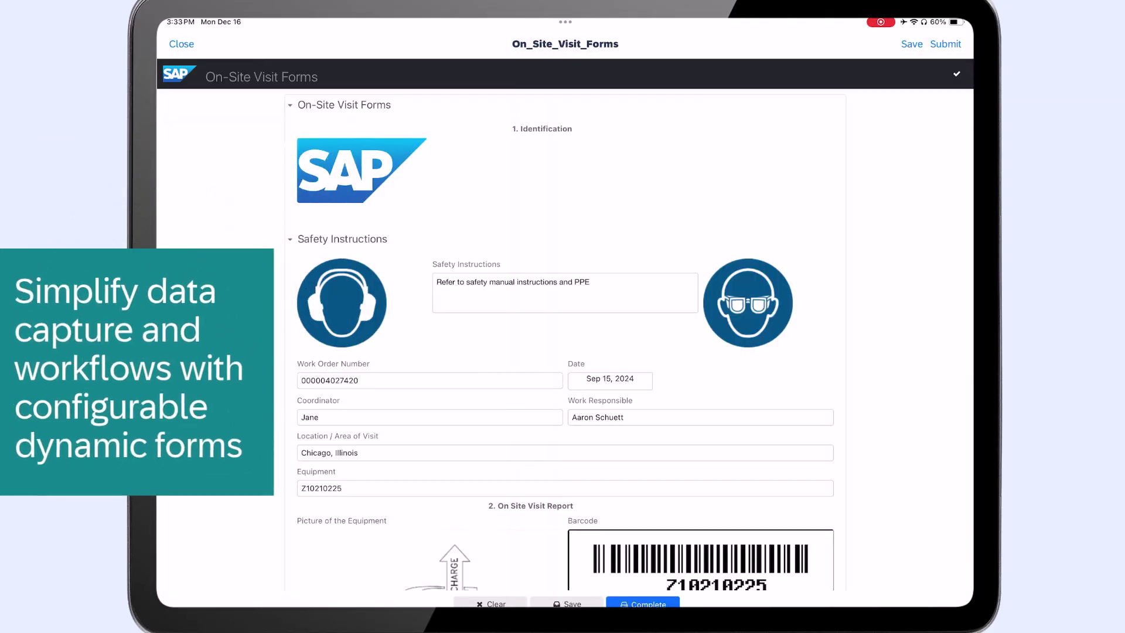
scroll(565, 340, "down", 3)
scroll(565, 339, "down", 3)
scroll(565, 340, "down", 3)
scroll(565, 340, "down", 3)
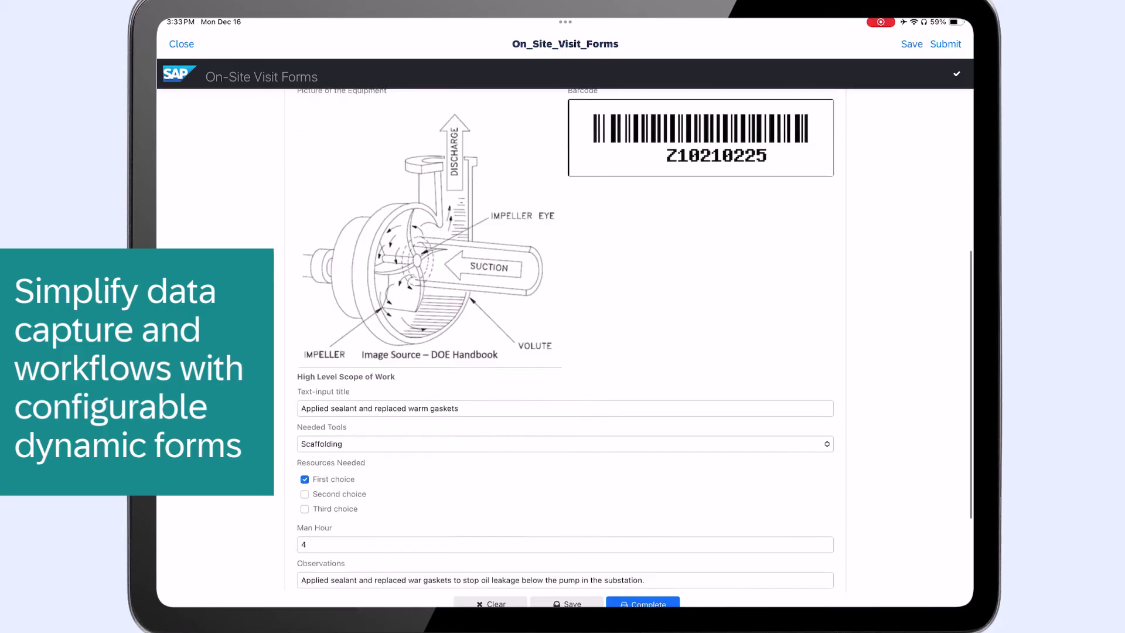
scroll(565, 339, "down", 3)
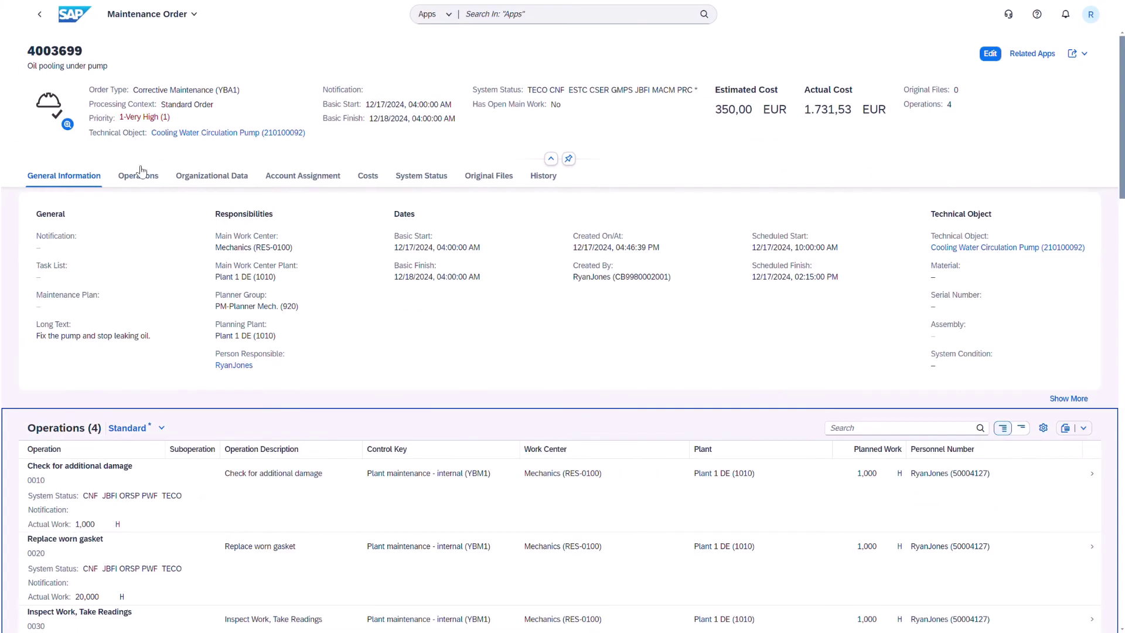
- Check order 4003699's operations and account assignment costs, then launch Maintenance Order Costs
left_click(137, 175)
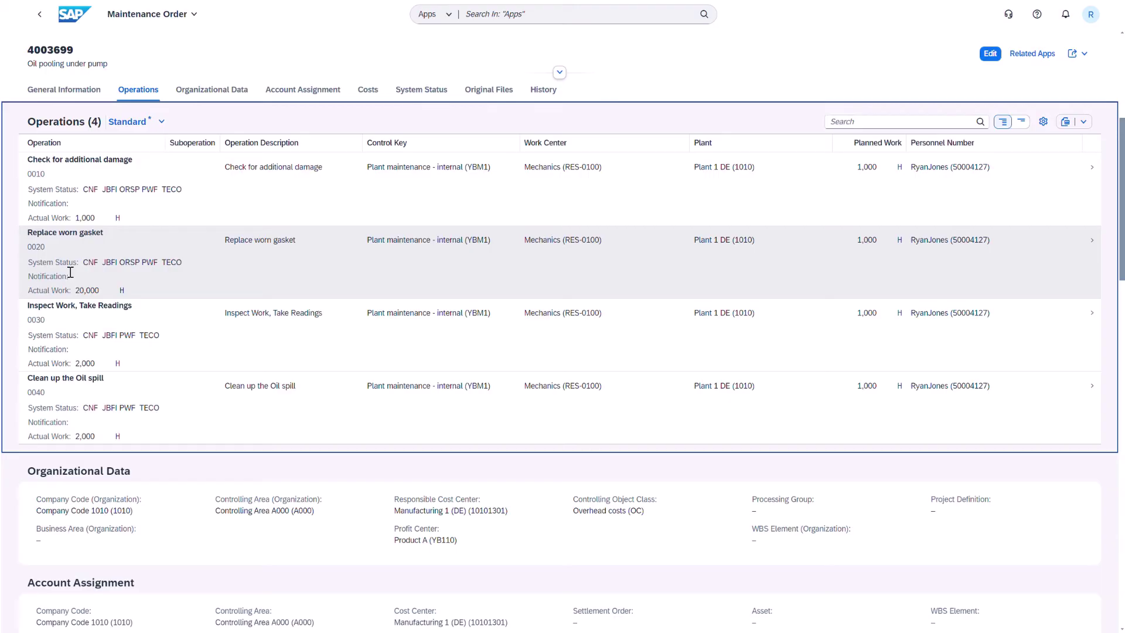
left_click(302, 89)
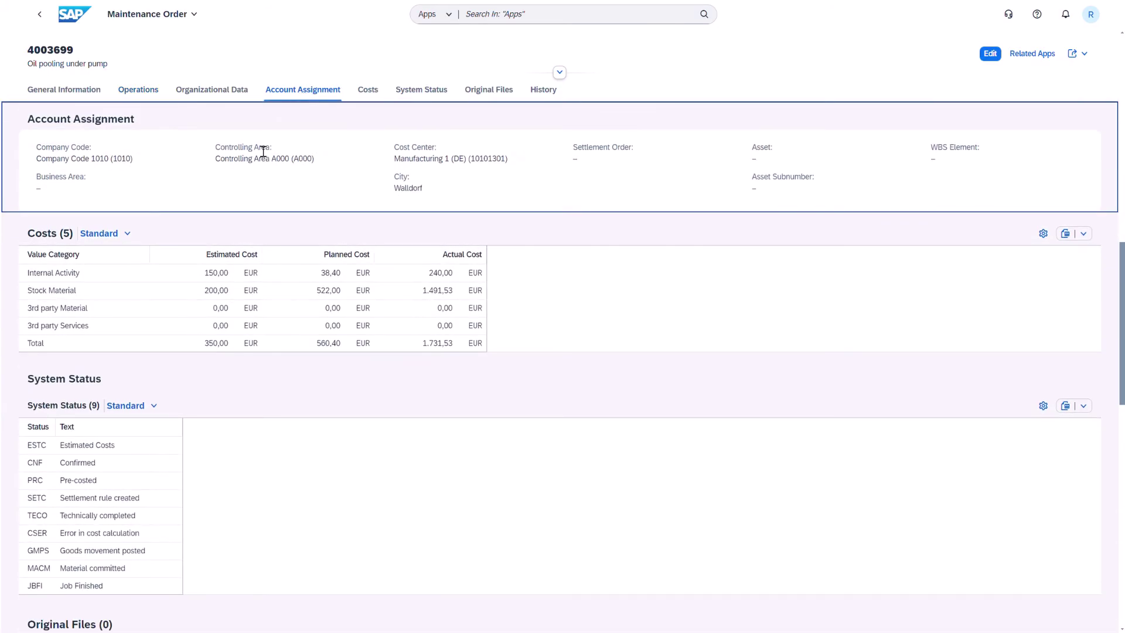
left_click(219, 272)
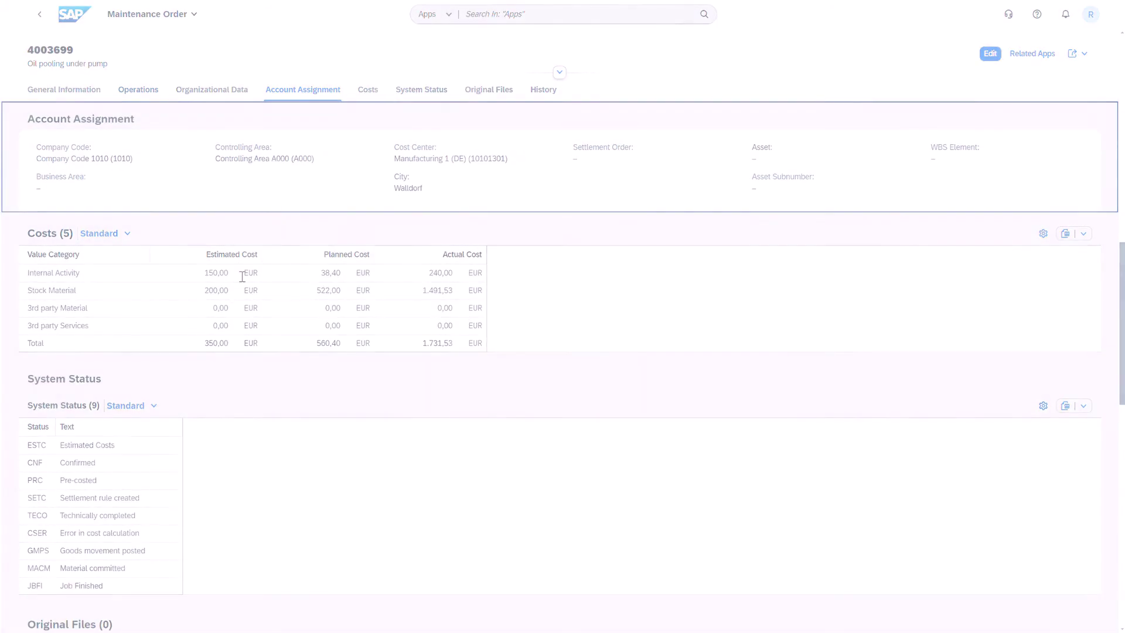
- Focus costs on order 4002360 and expand its YBA2 and 00NOTASSGND groups
left_click(66, 284)
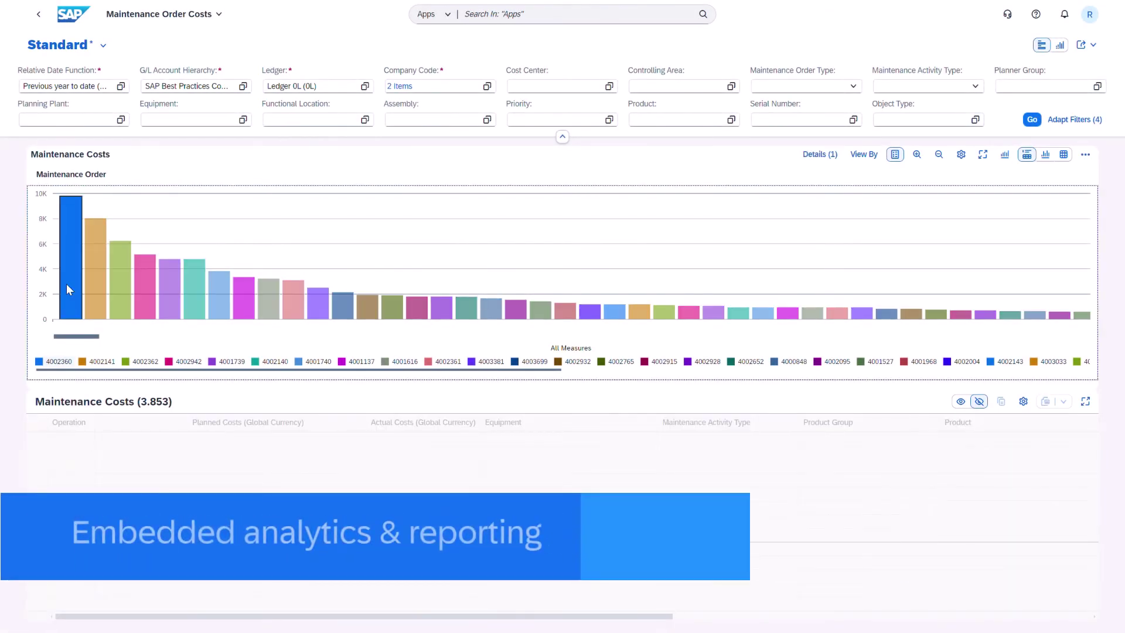
left_click(35, 439)
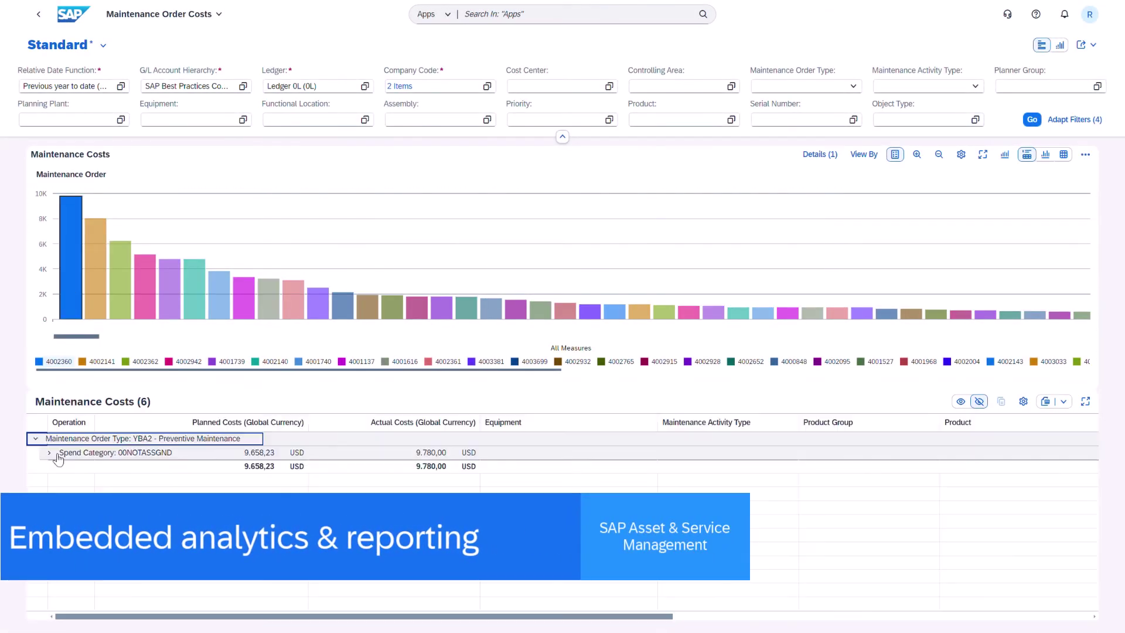
left_click(49, 452)
left_click(55, 465)
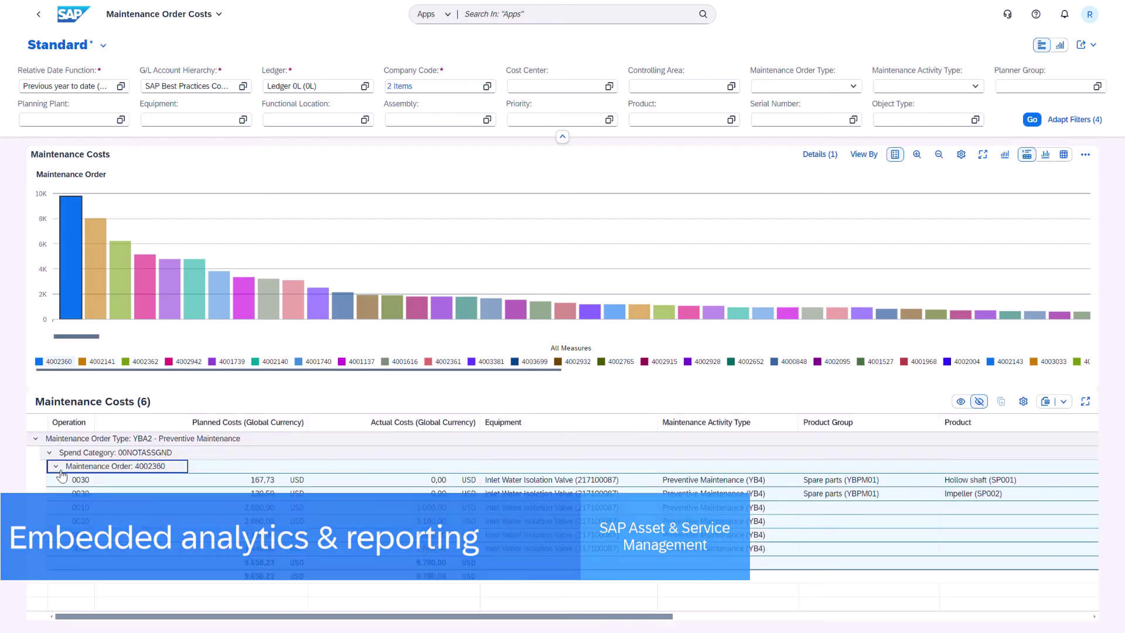
left_click_drag(457, 617, 401, 600)
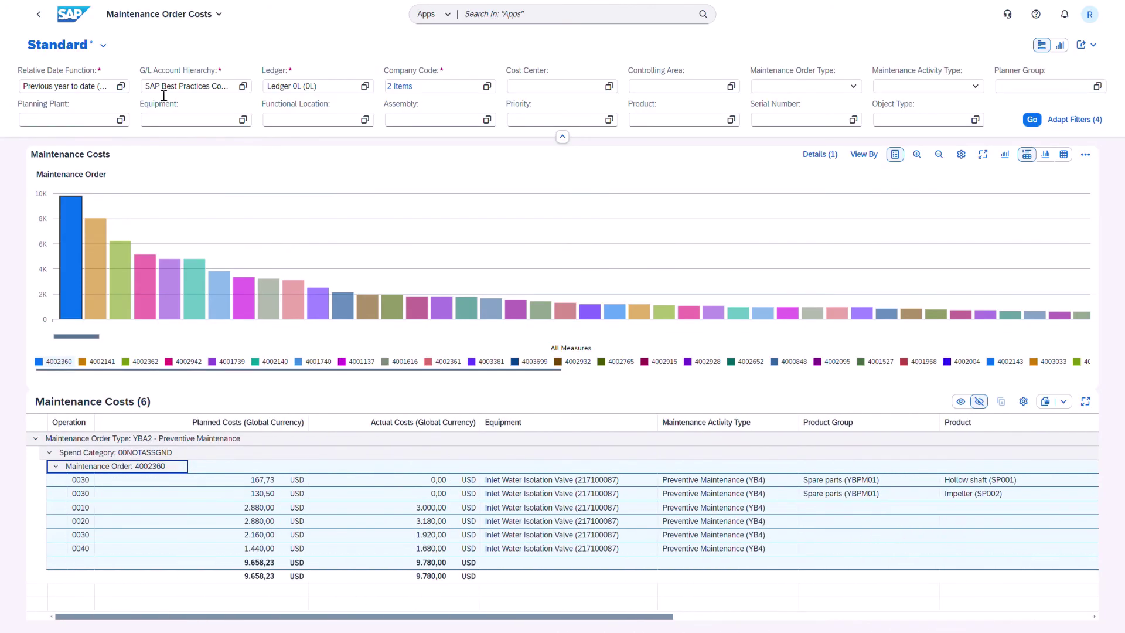
- Switch to the Actual Maintenance Costs by Maintenance Order Type 2024 view and widen Planned Costs
left_click(103, 44)
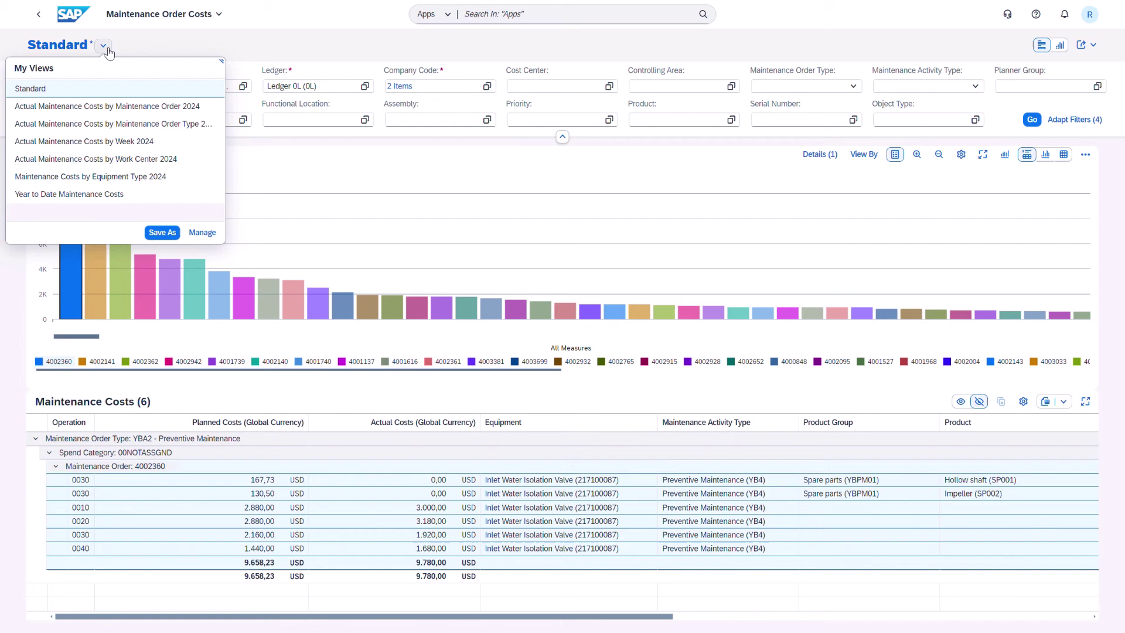
left_click(149, 125)
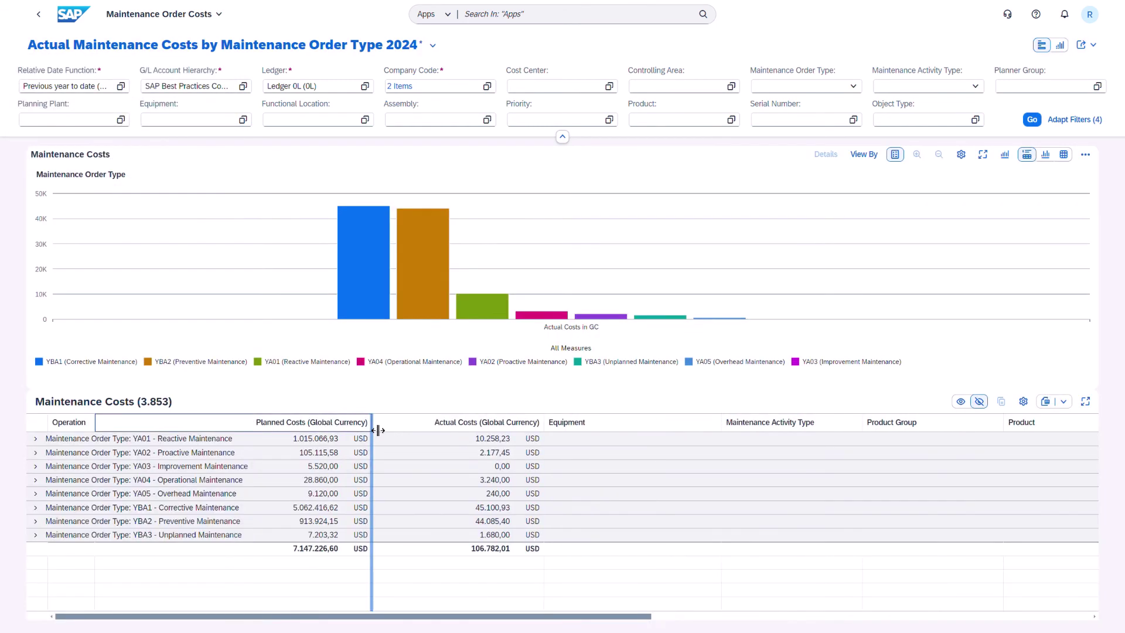
left_click_drag(308, 423, 372, 422)
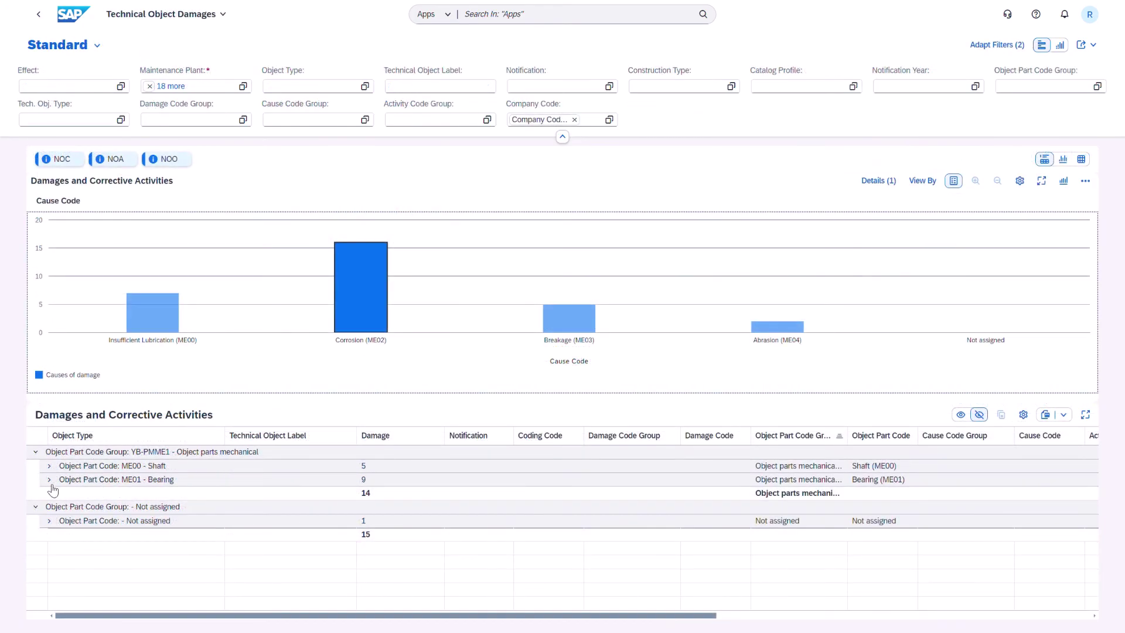
- Expand ME01 - Bearing, then view Breakdowns by Technical Object for 1710-CWS-WCS-CWCP1
left_click(50, 480)
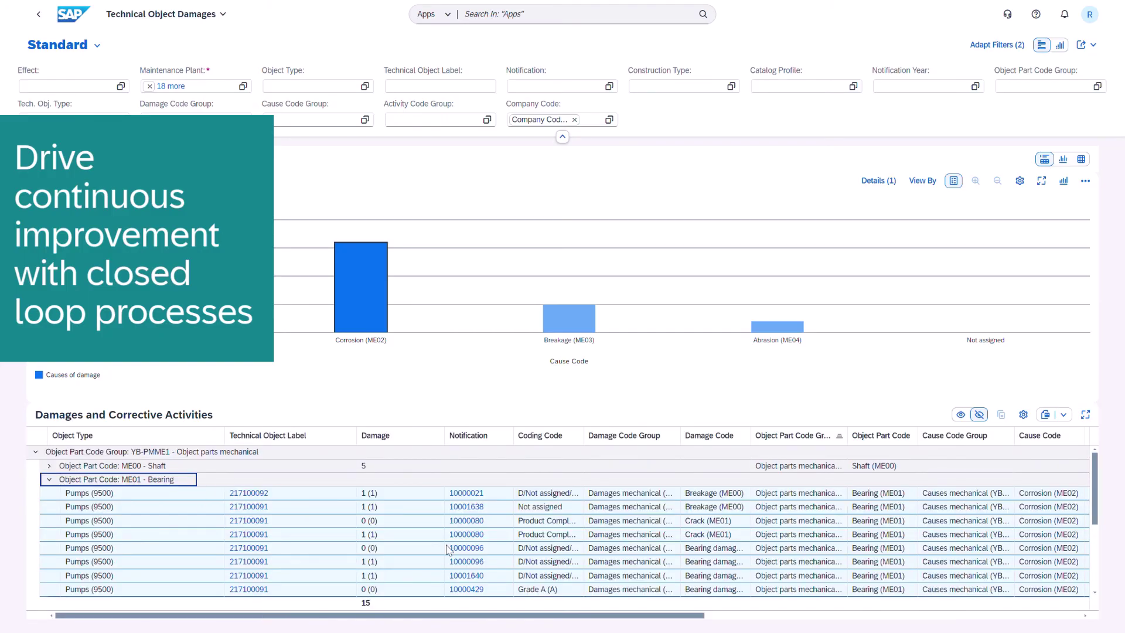
left_click_drag(472, 614, 747, 600)
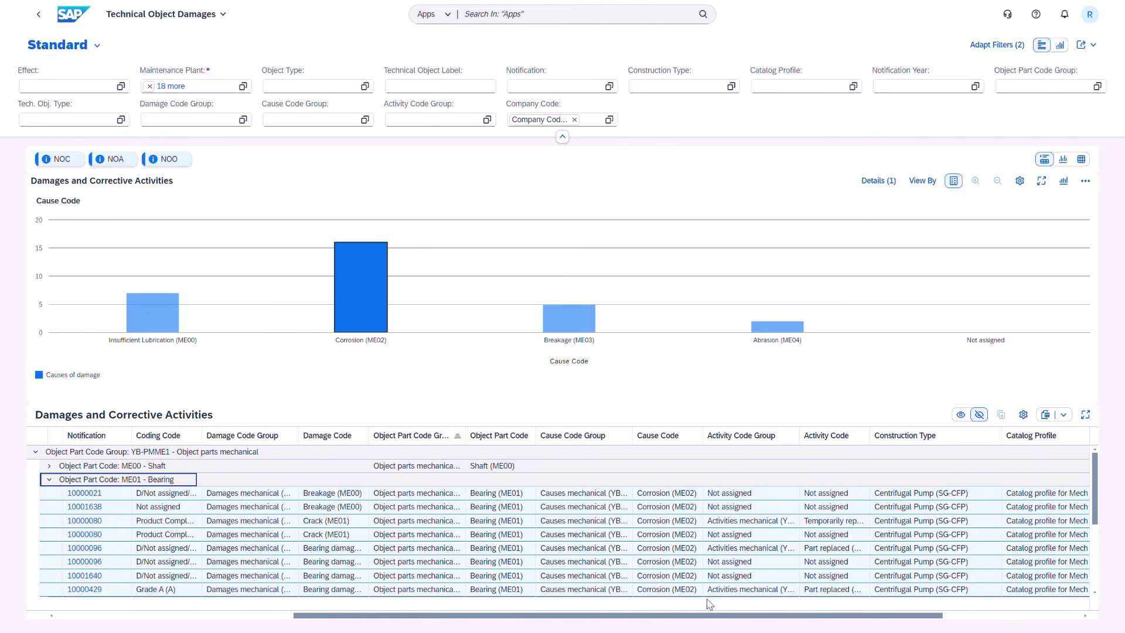
scroll(746, 599, "right", 2)
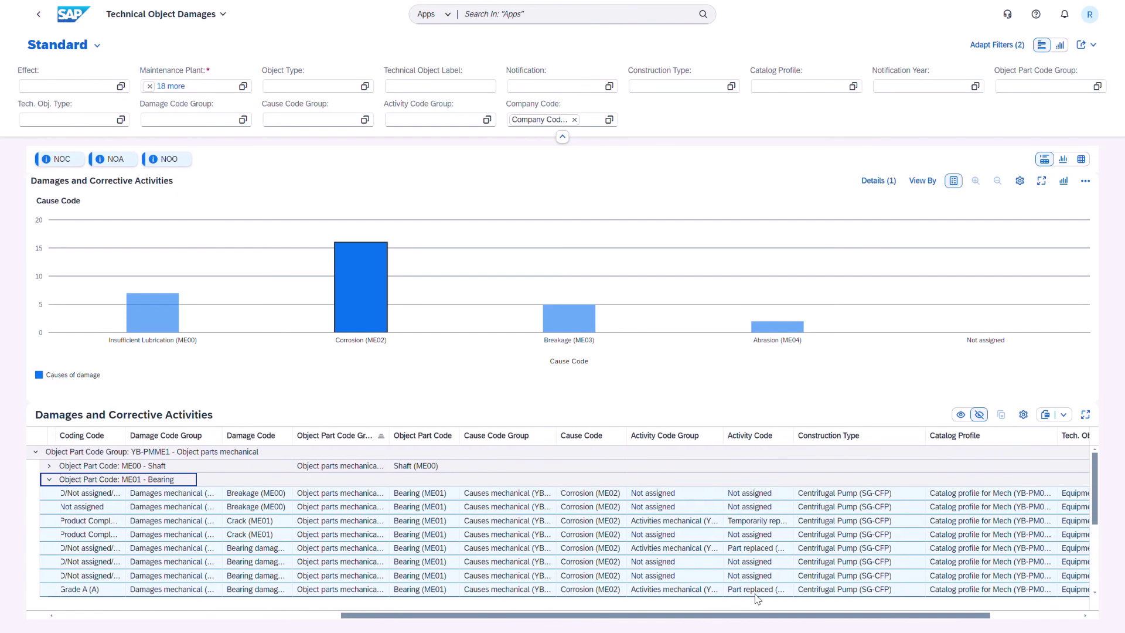
left_click(98, 44)
left_click(105, 104)
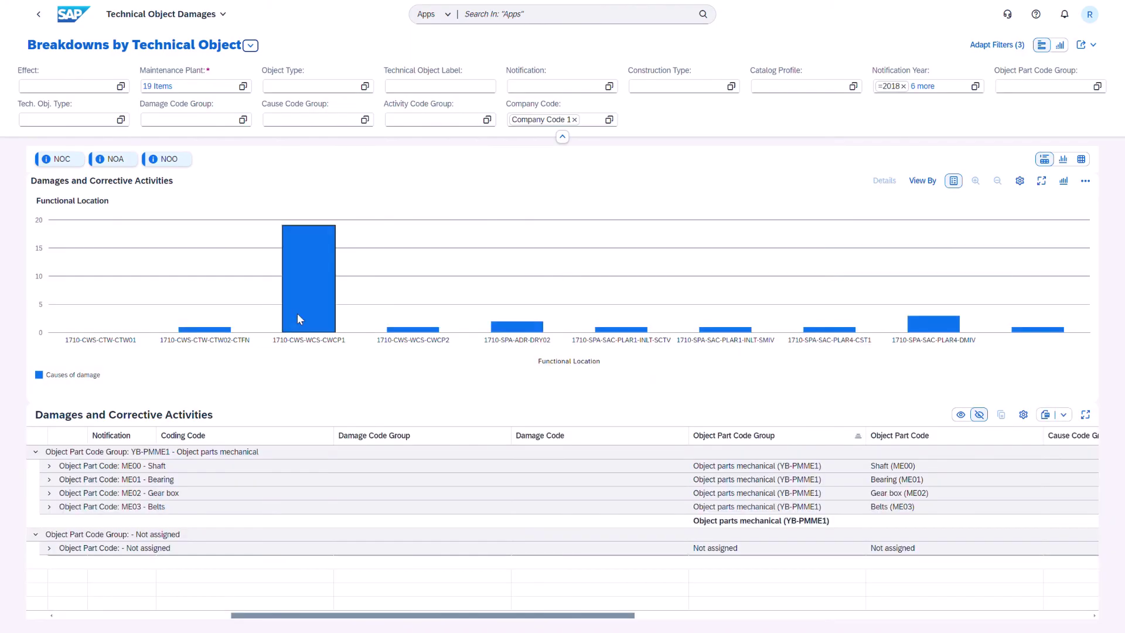
left_click(297, 315)
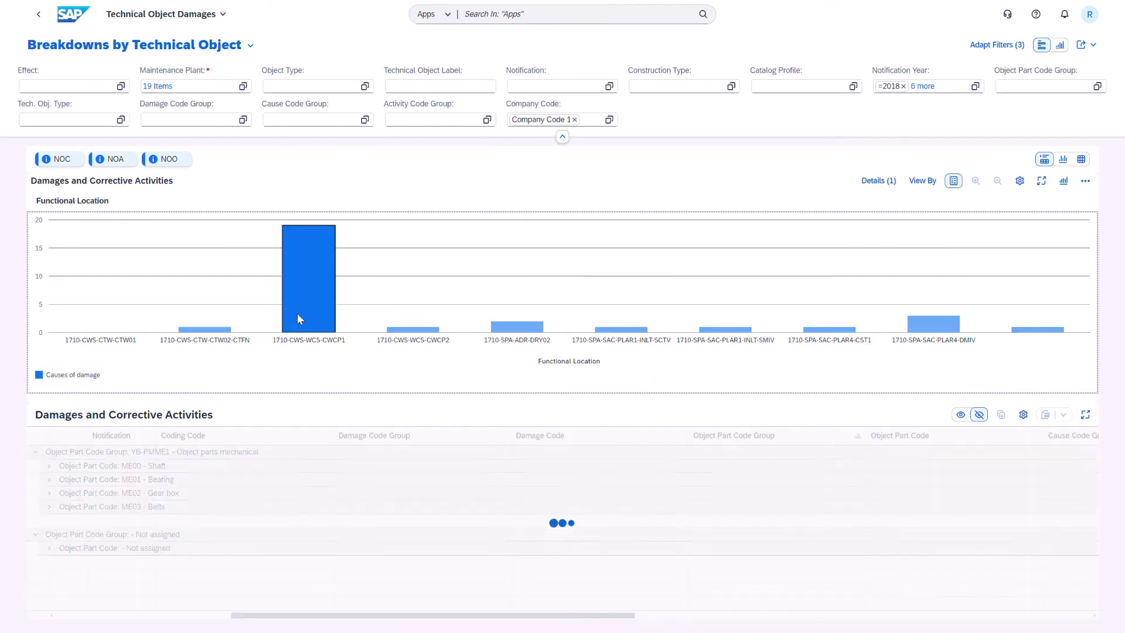
left_click_drag(397, 617, 140, 613)
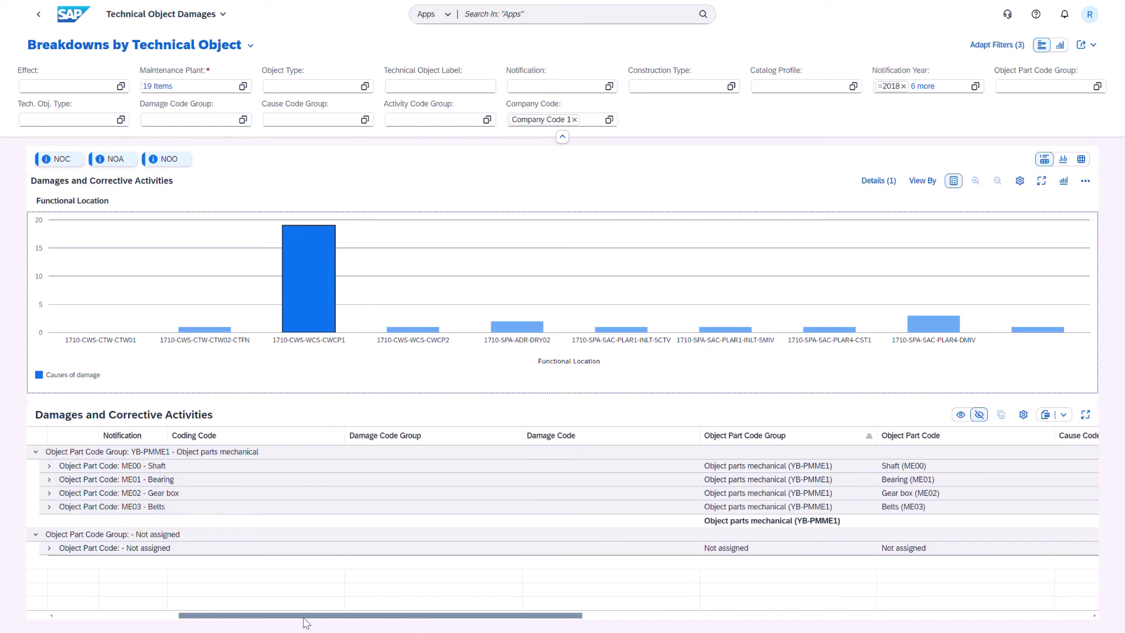
left_click(50, 481)
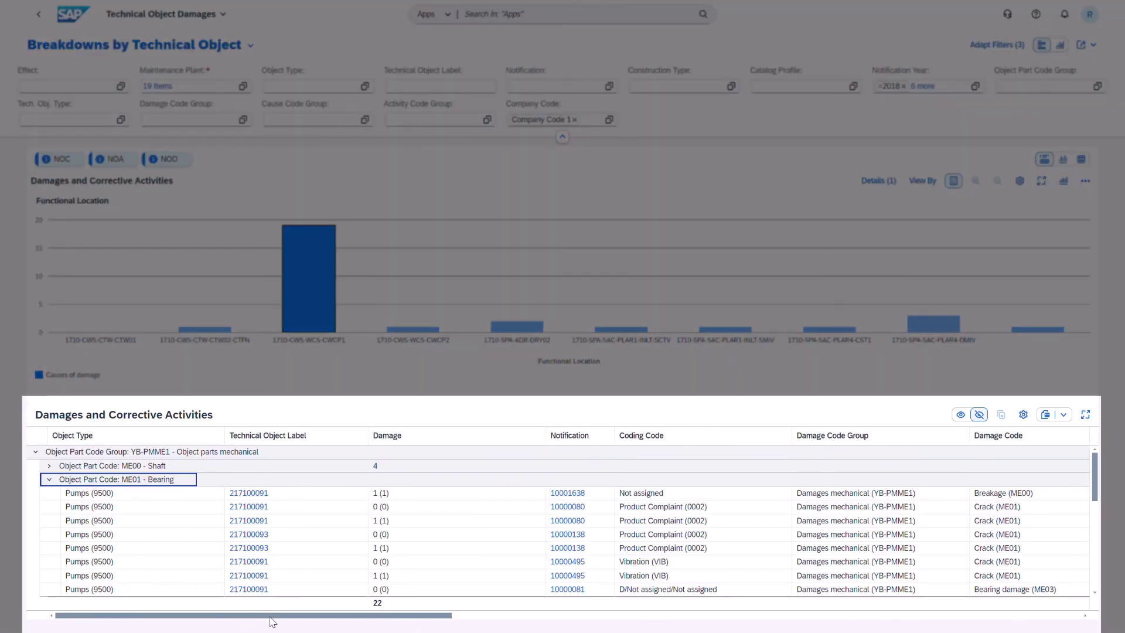
left_click_drag(271, 616, 529, 612)
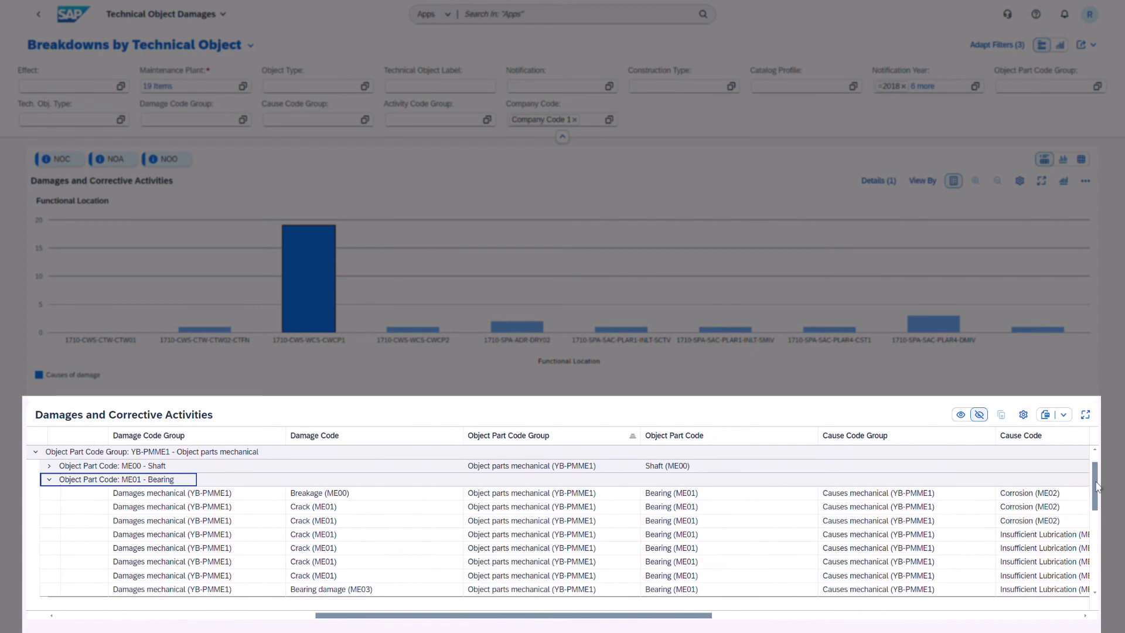
left_click_drag(1093, 479, 1085, 505)
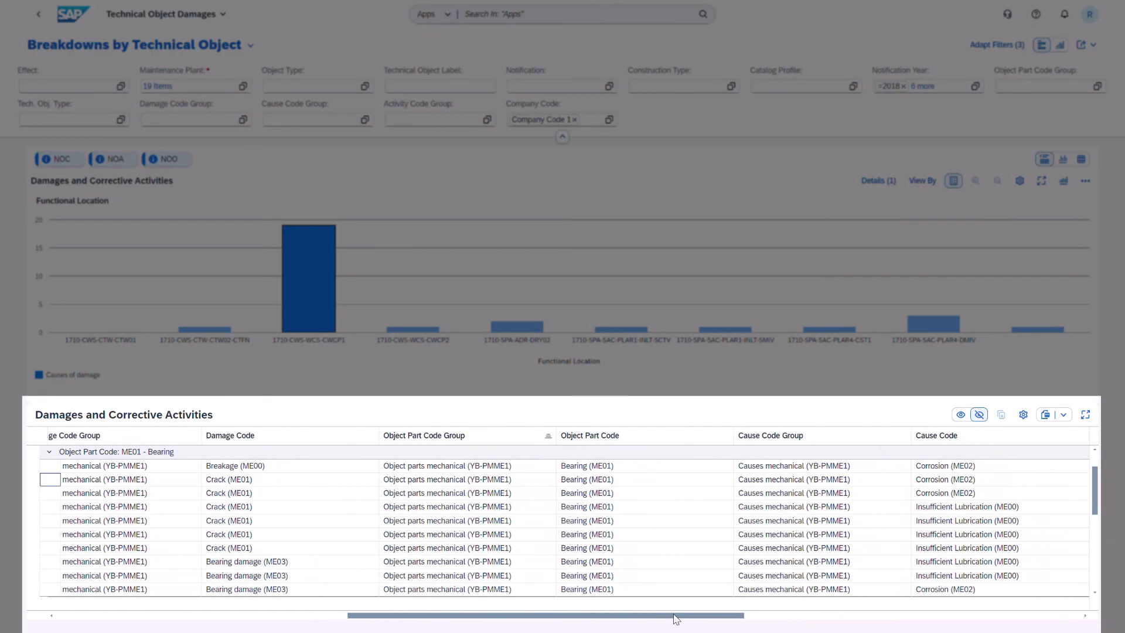